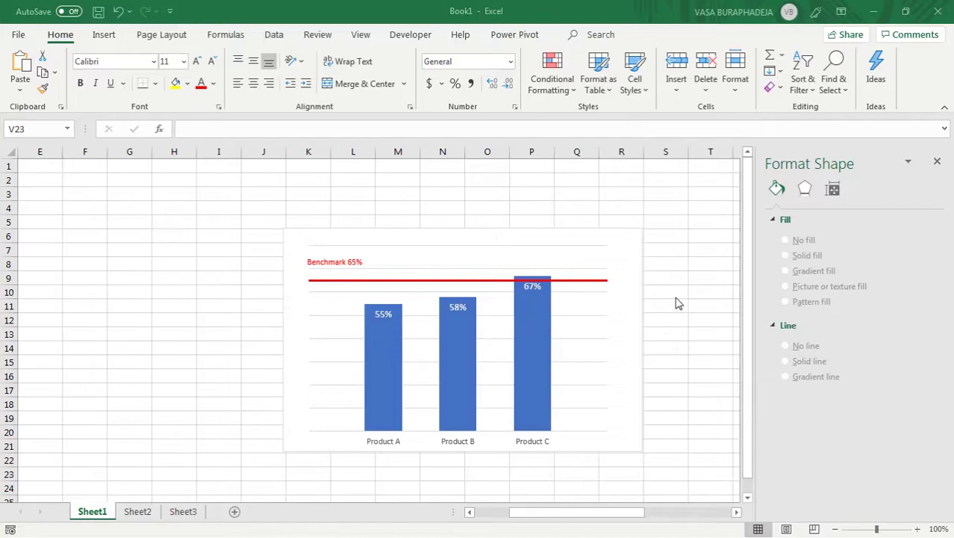
- Open Sheet2 and auto-fit the widths of the Performance and Benchmark columns
left_click(135, 511)
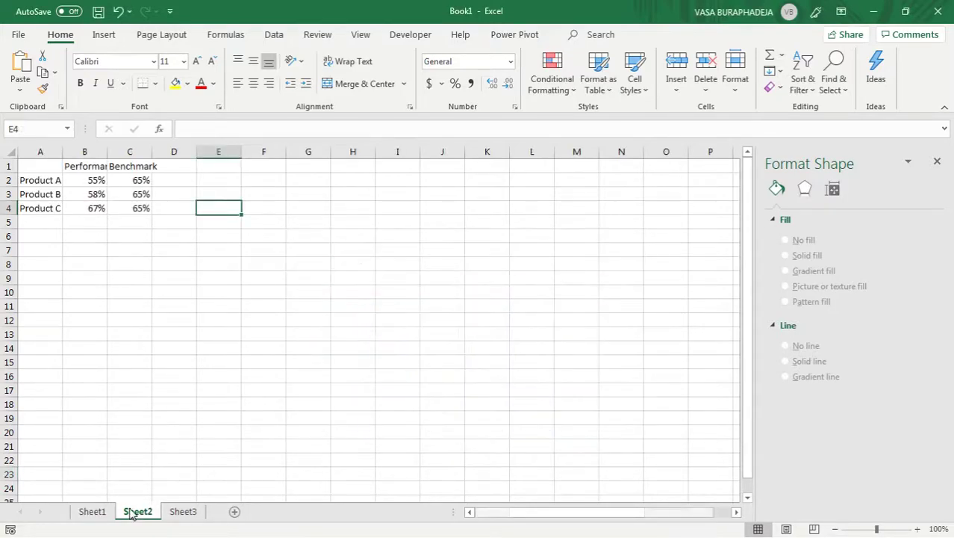
left_click(47, 165)
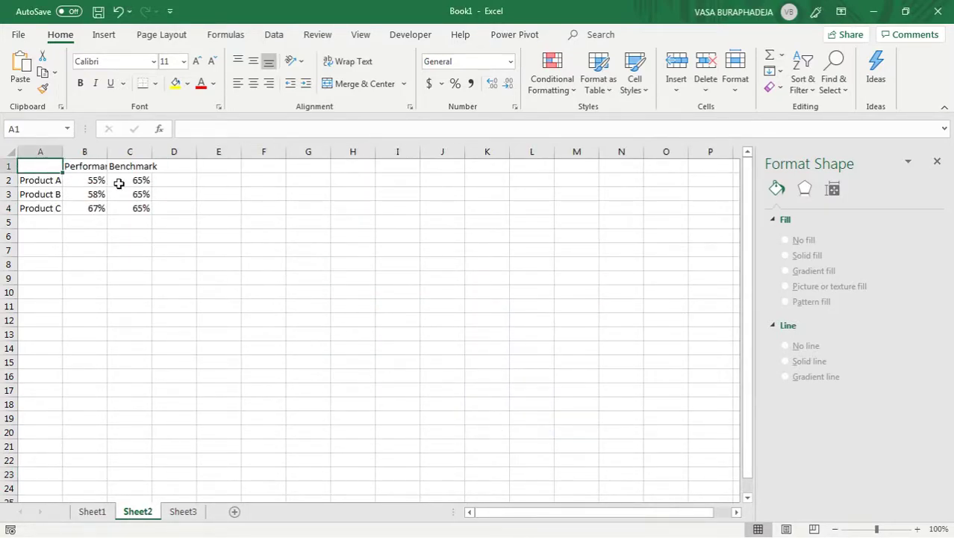
double_click(107, 152)
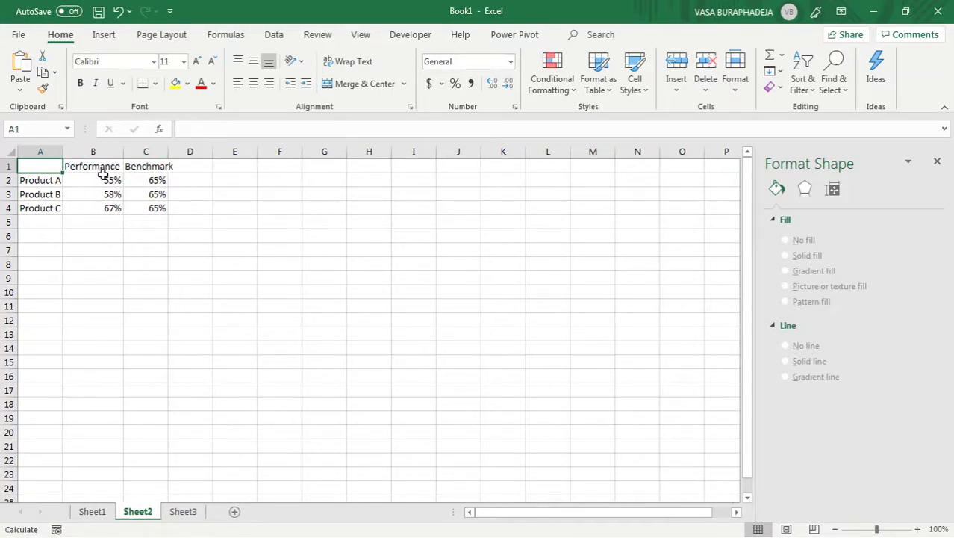
left_click(108, 181)
left_click_drag(108, 194, 110, 206)
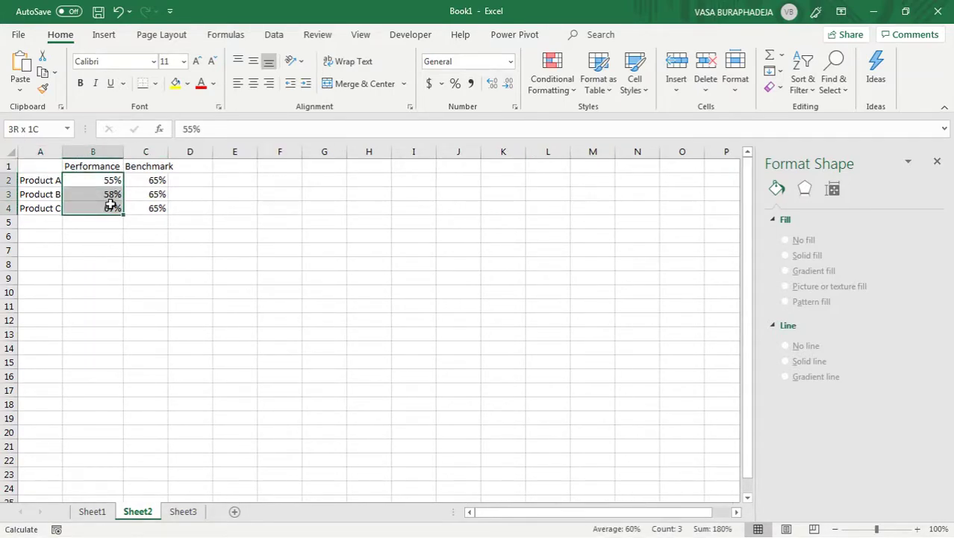
double_click(168, 152)
left_click(163, 180)
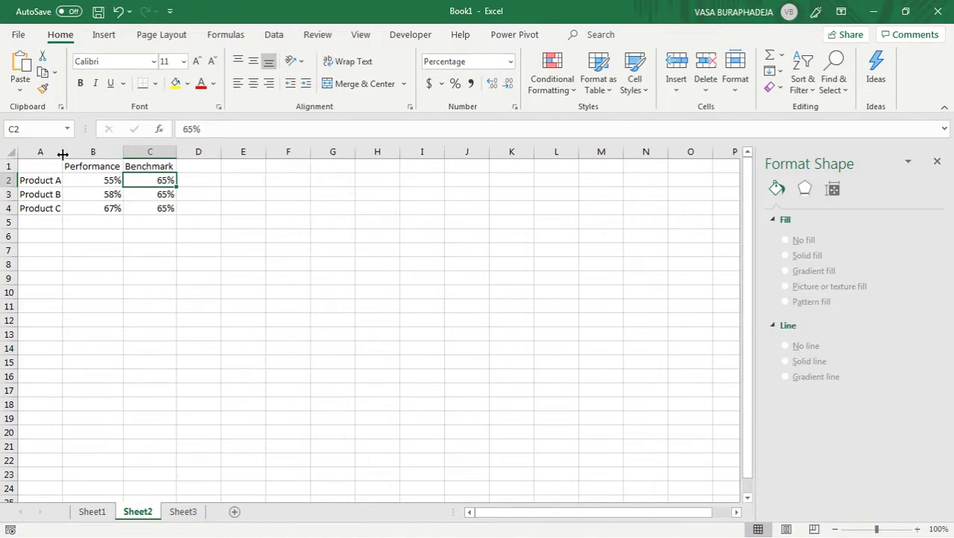
- Insert a clustered column chart from the product data in A1:C4
left_click_drag(48, 166, 160, 205)
left_click(110, 35)
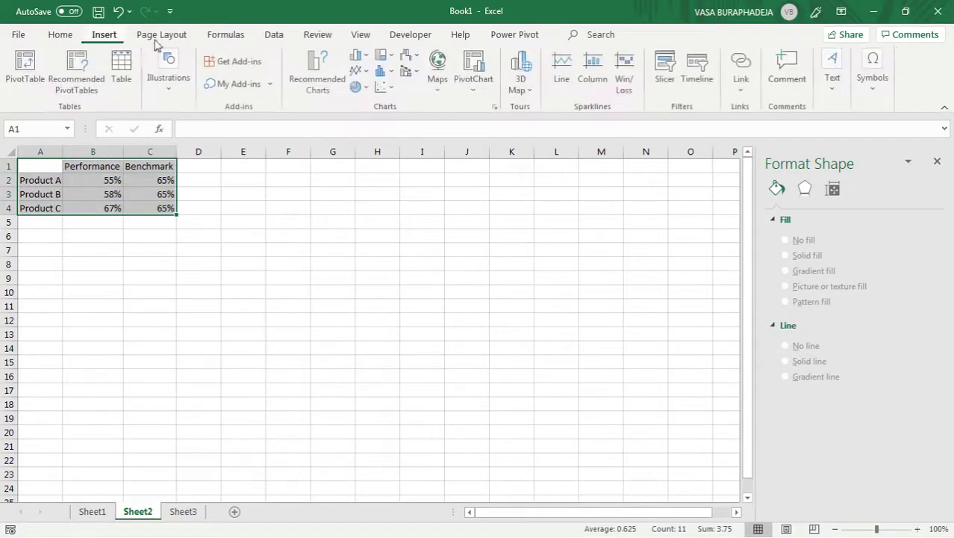
left_click(369, 56)
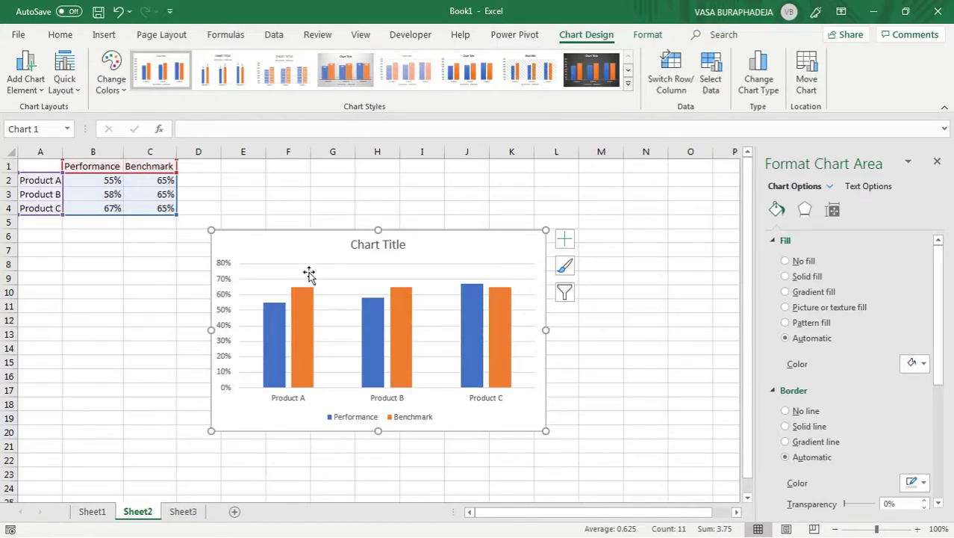
- Change the chart to a custom combination with the Benchmark series as a Line and Performance as Clustered Column
left_click(310, 316)
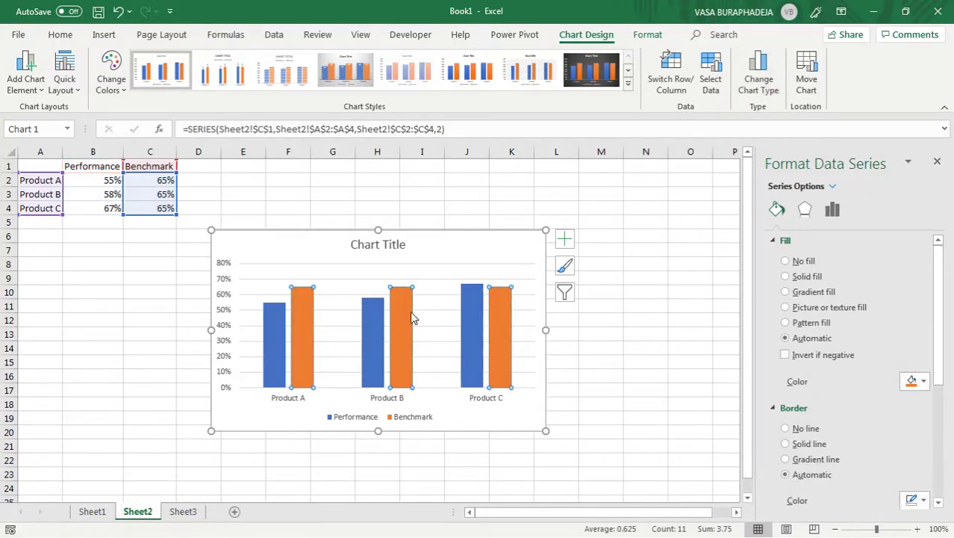
left_click(759, 91)
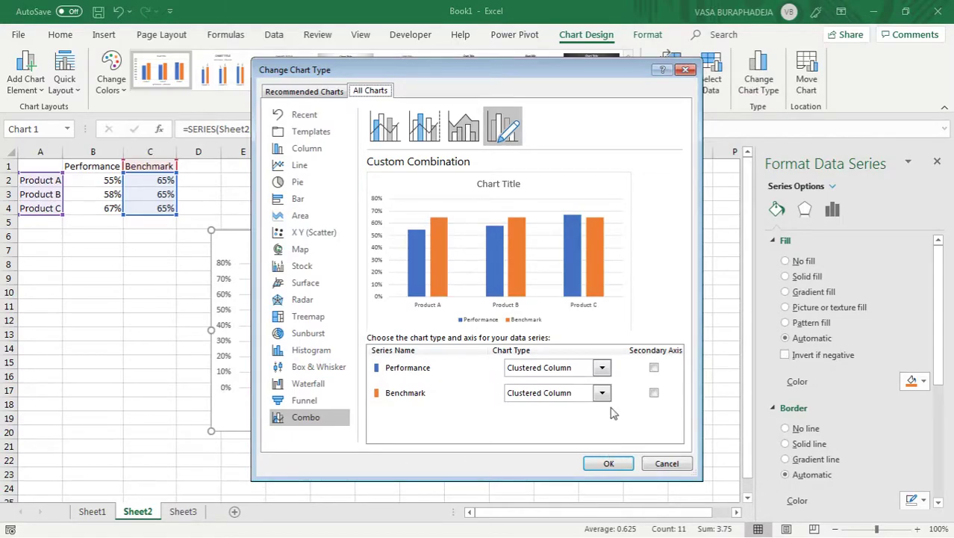
left_click(607, 398)
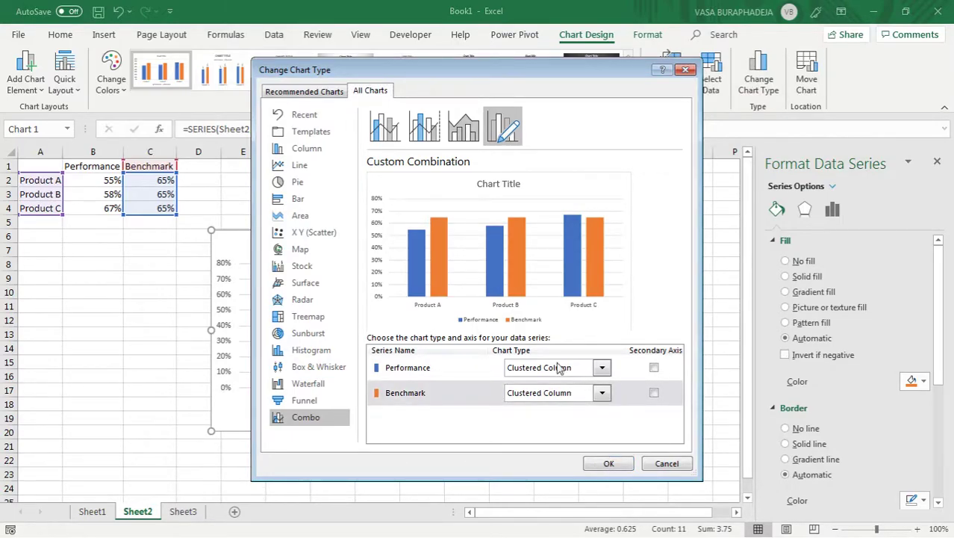
left_click(518, 269)
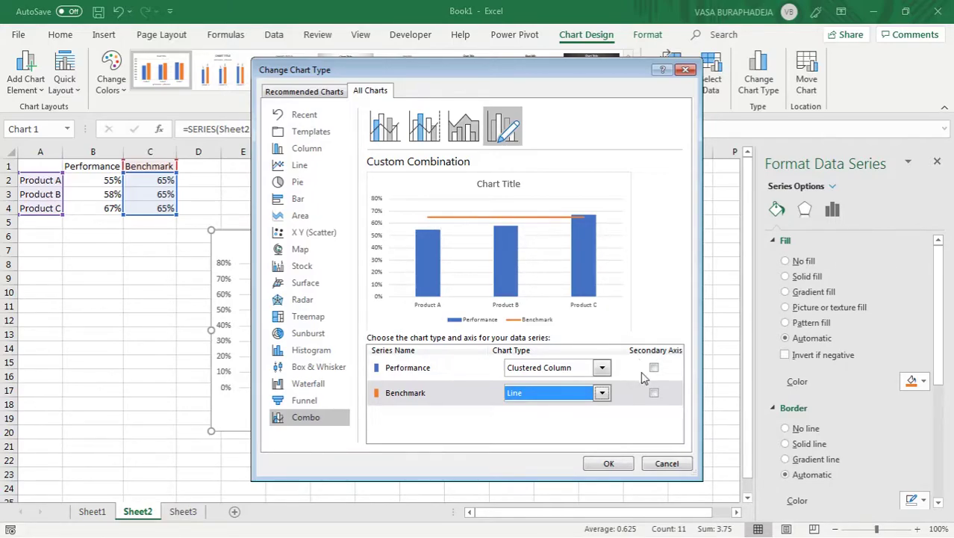
left_click(614, 464)
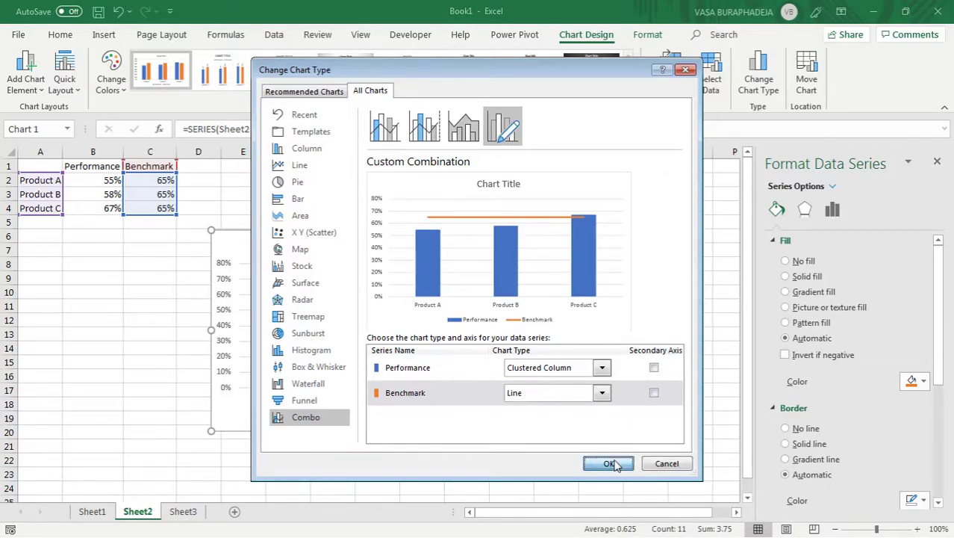
left_click(609, 463)
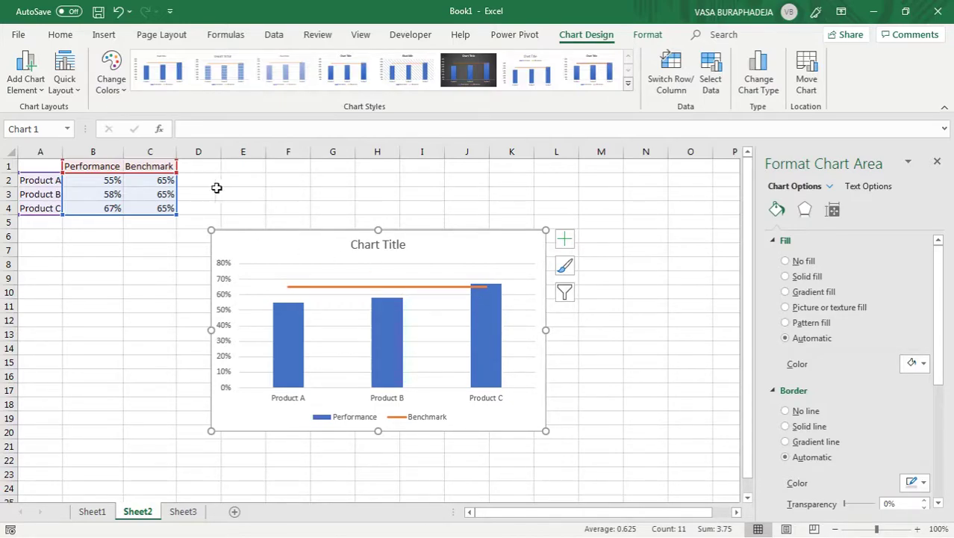
- Insert a blank row above the Product A row
left_click(9, 179)
right_click(9, 179)
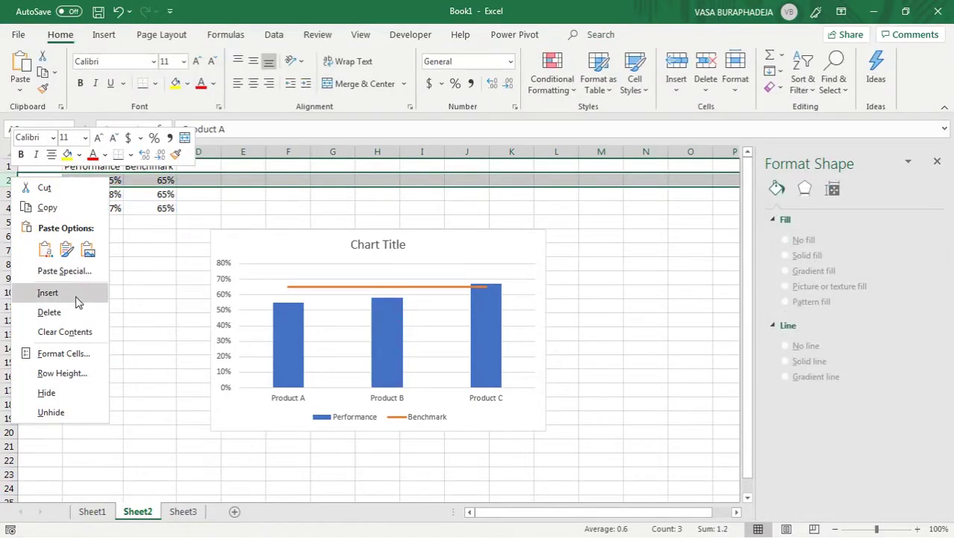
left_click(76, 297)
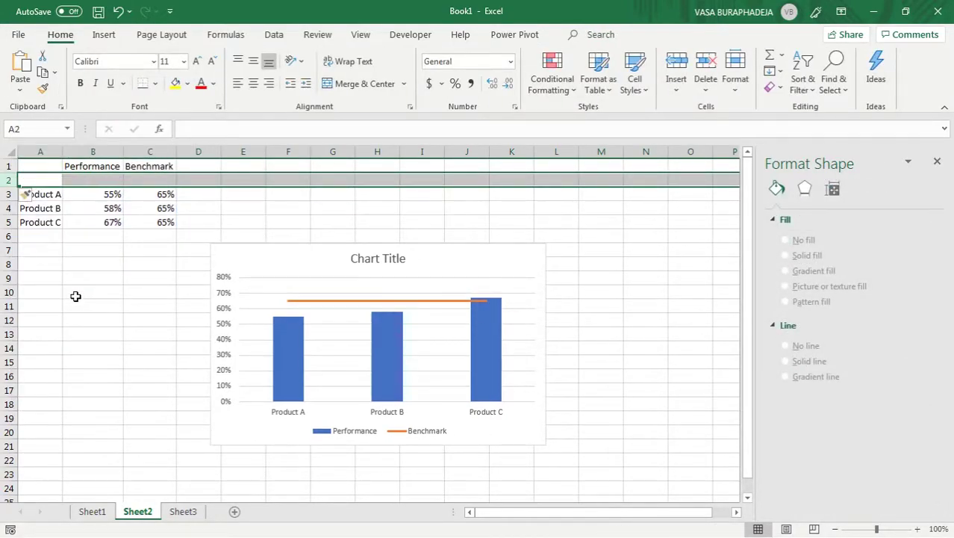
- Copy the 65% benchmark value into C2 and C6, directly above and below the existing benchmark values
left_click(151, 182)
key("Down")
key("ctrl+c")
key("Up")
key("Return")
key("Down")
key("Down")
key("Down")
key("Down")
key("Return")
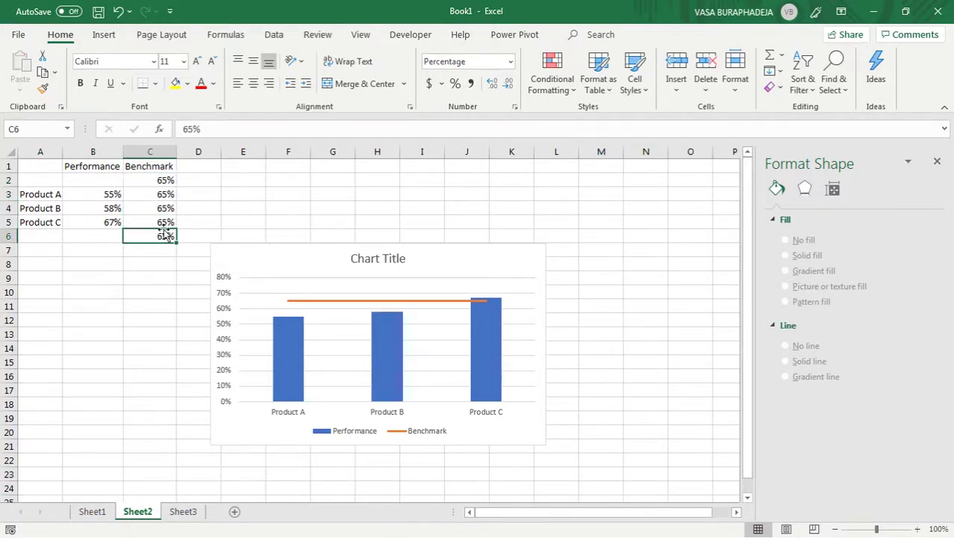
left_click(243, 222)
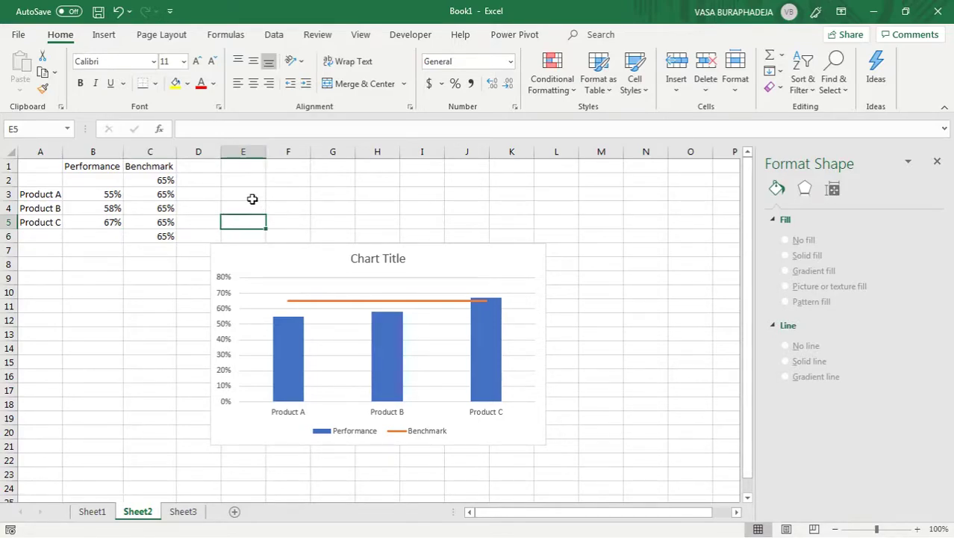
- Extend the chart's data range to cover rows 2 through 6
left_click(294, 252)
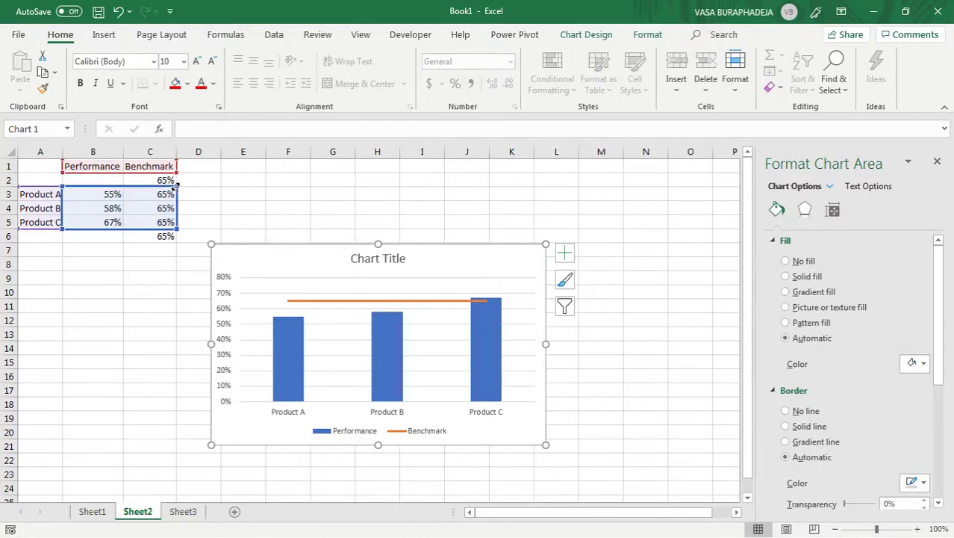
left_click_drag(176, 185, 176, 177)
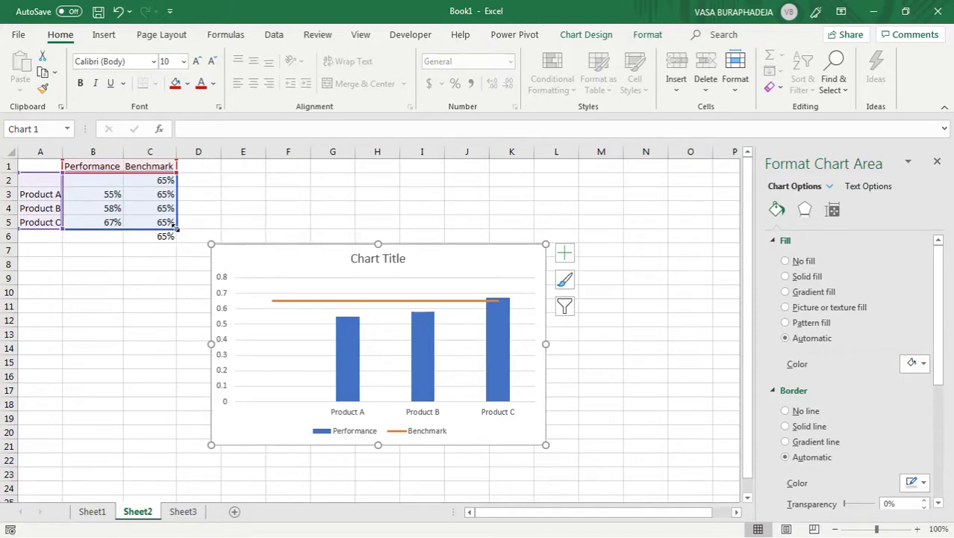
left_click_drag(175, 227, 175, 246)
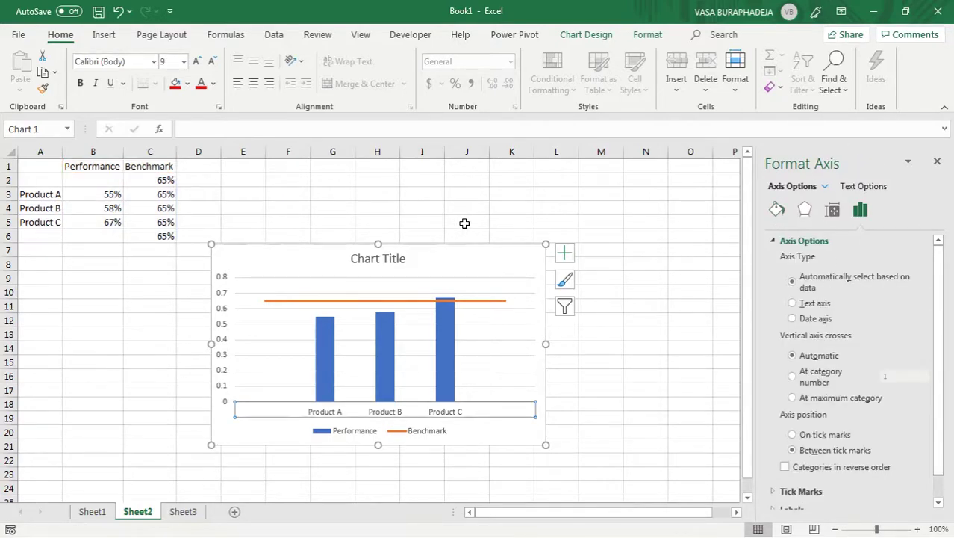
- Set the chart's horizontal axis position to On tick marks and delete the vertical axis
left_click(464, 224)
left_click(345, 415)
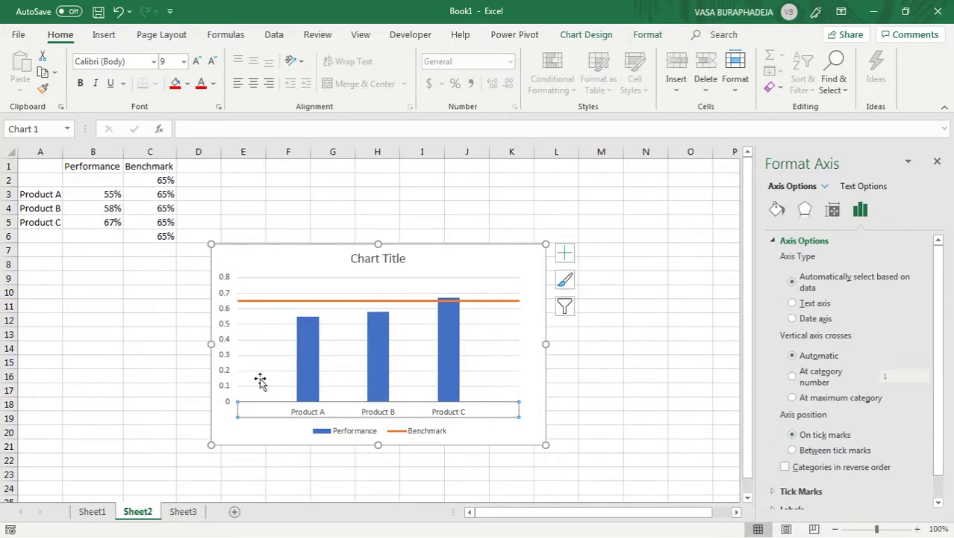
left_click(225, 295)
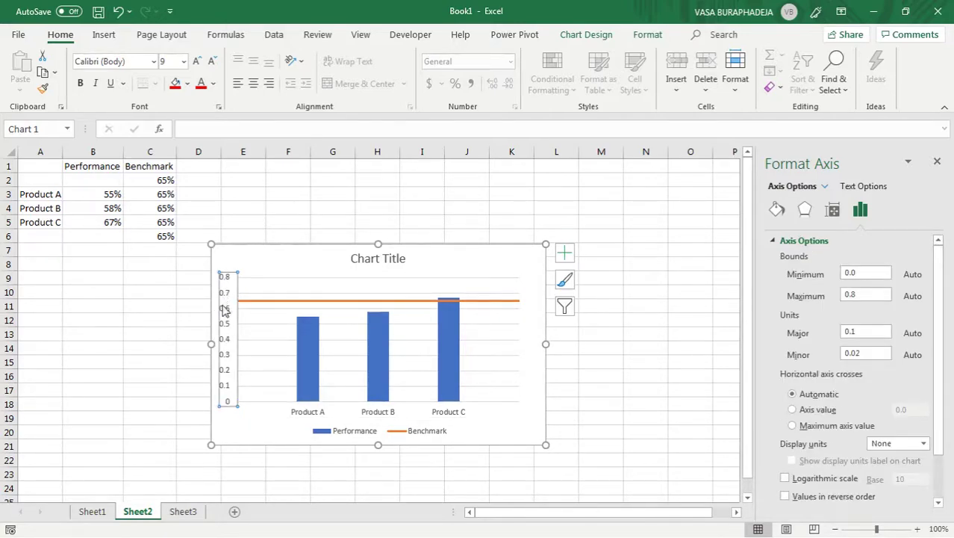
key("Delete")
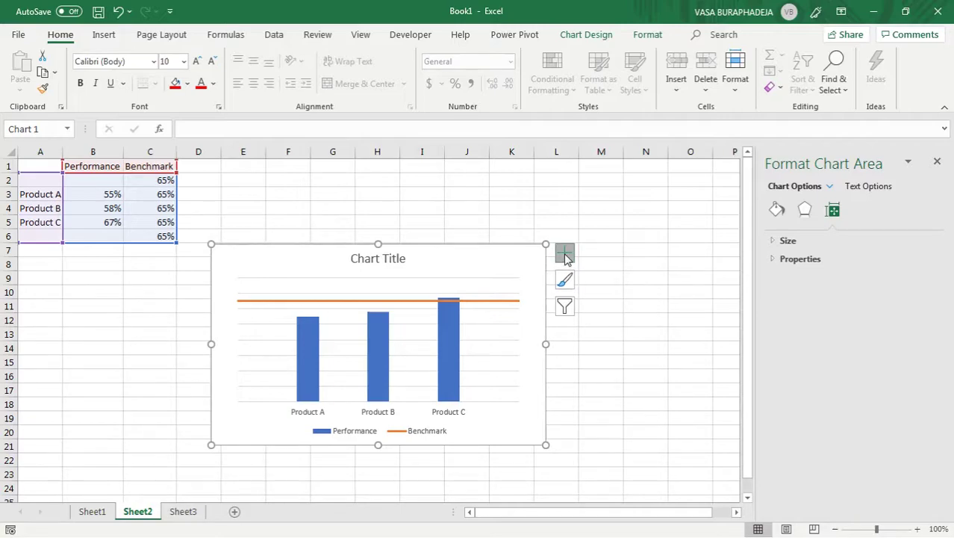
- Add data labels at the Inside End position to the Performance columns
left_click(564, 255)
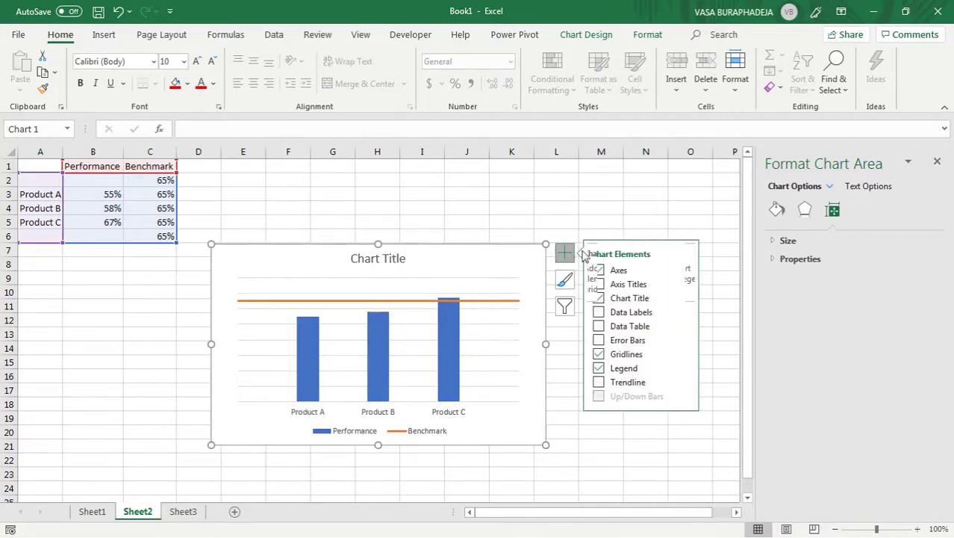
left_click(682, 313)
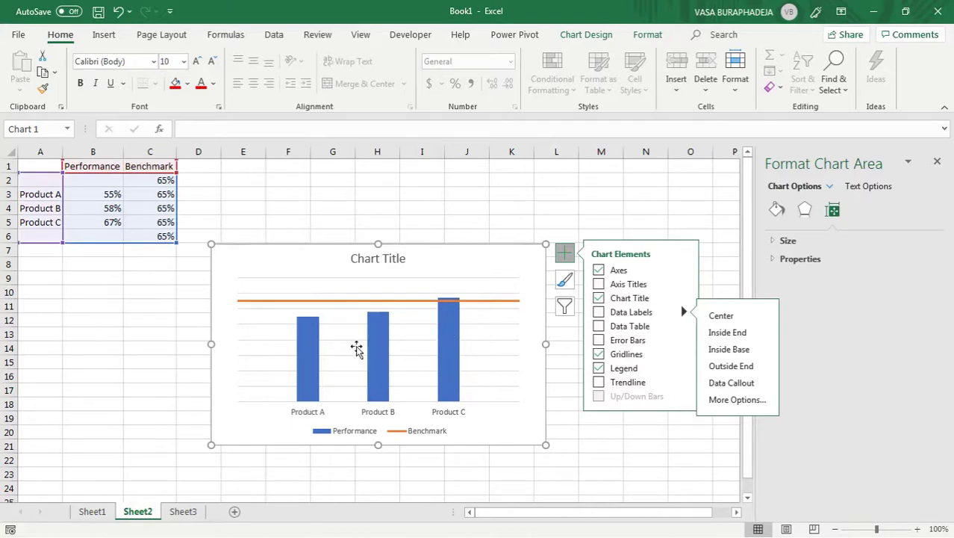
left_click(313, 356)
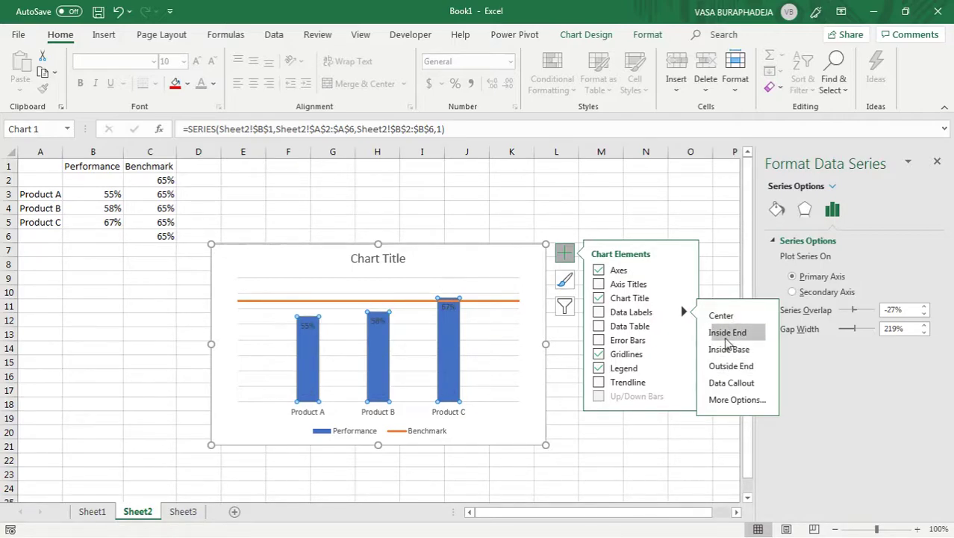
left_click(727, 337)
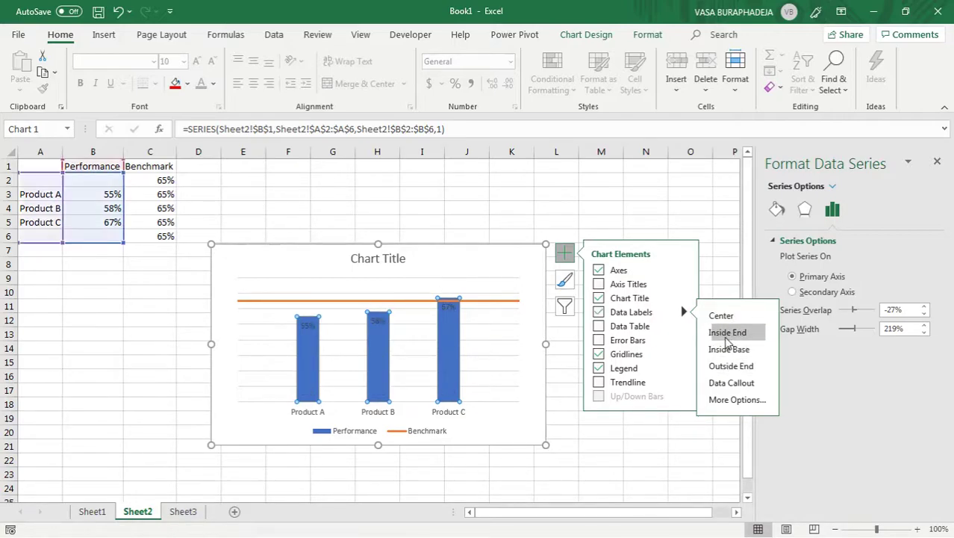
- Format the Performance data labels in white and bold, and enlarge their font by two steps
left_click(308, 326)
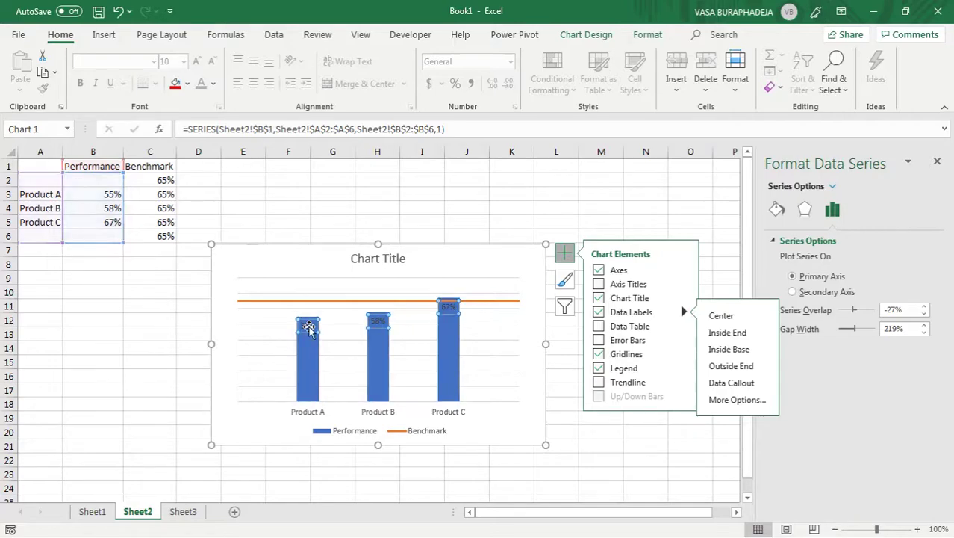
left_click(214, 86)
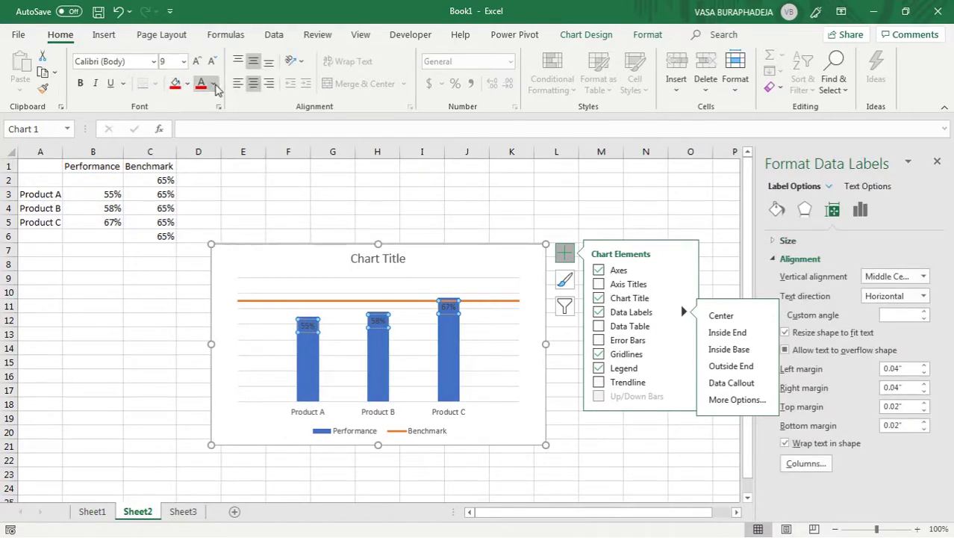
left_click(226, 137)
left_click(82, 85)
left_click(195, 63)
left_click(195, 63)
left_click(498, 222)
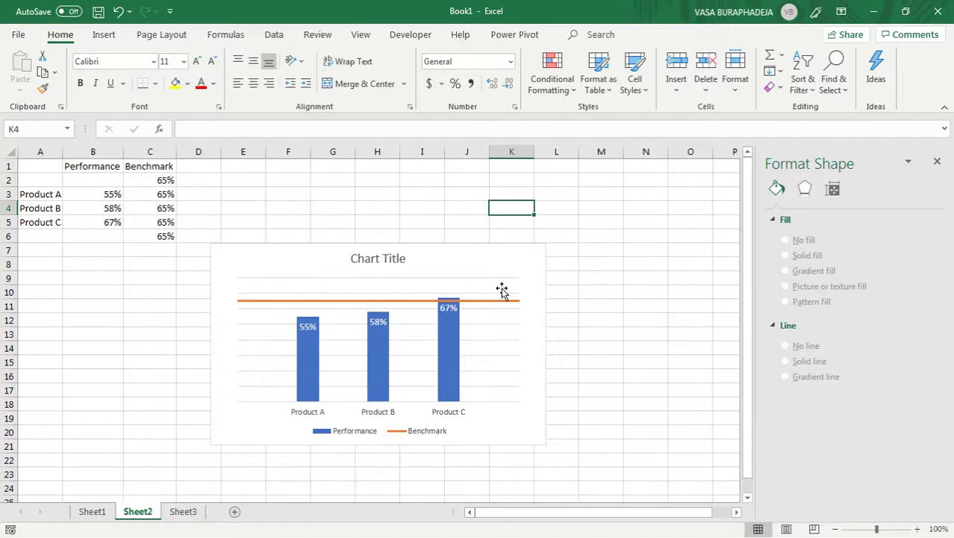
- Delete the chart title
left_click(398, 266)
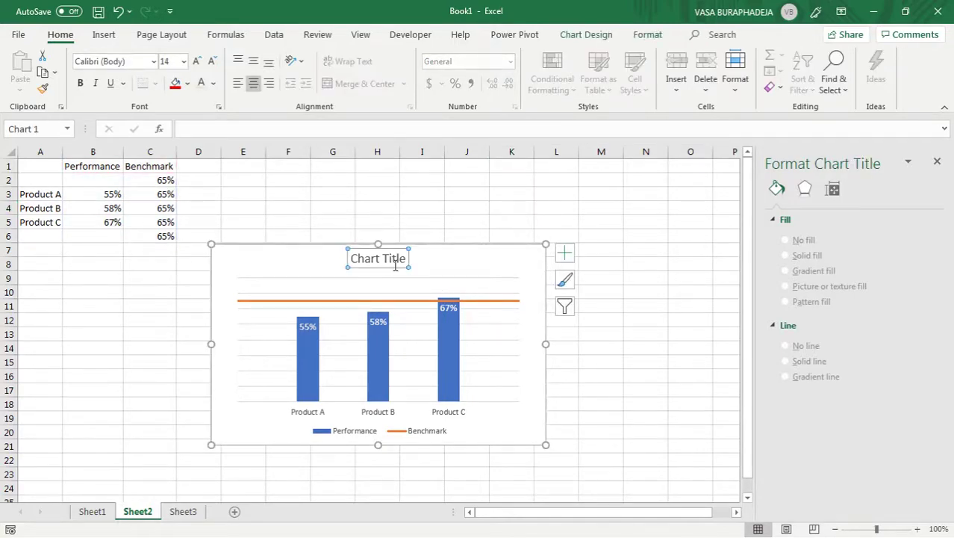
key("Delete")
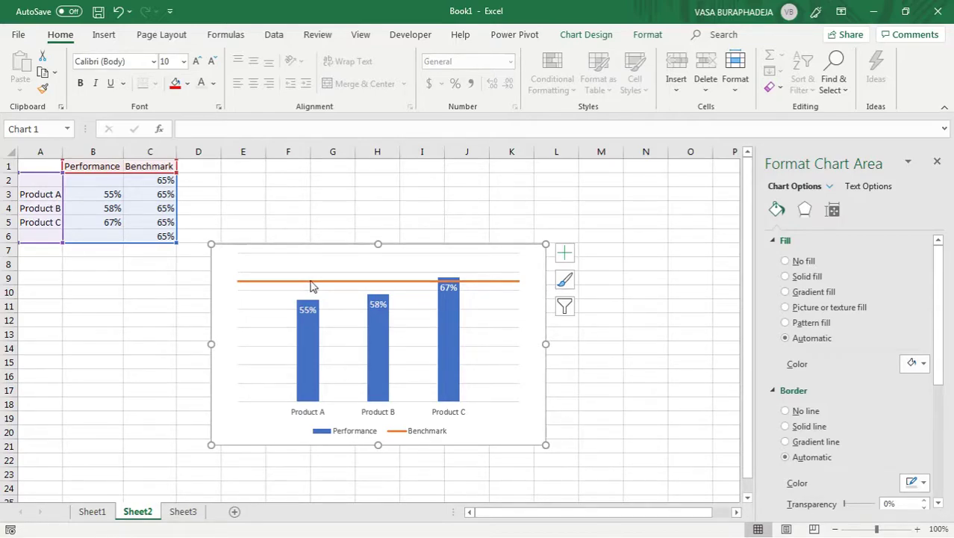
- Add data labels at the Above position to the Benchmark line
left_click(311, 281)
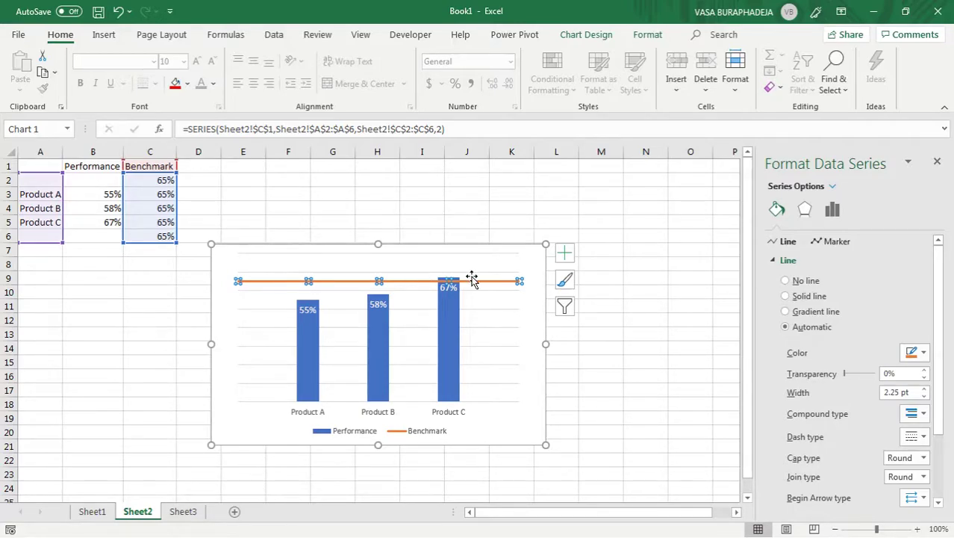
left_click(563, 253)
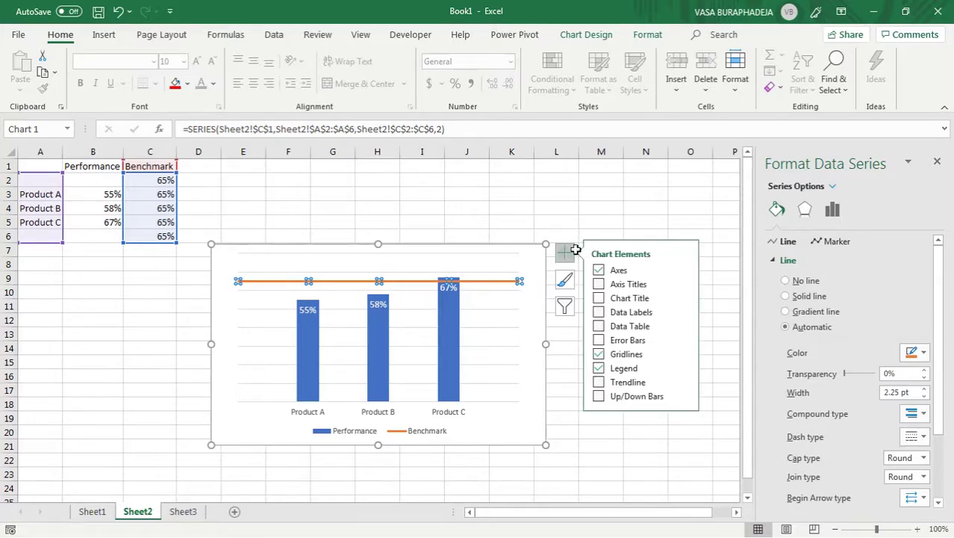
left_click(684, 311)
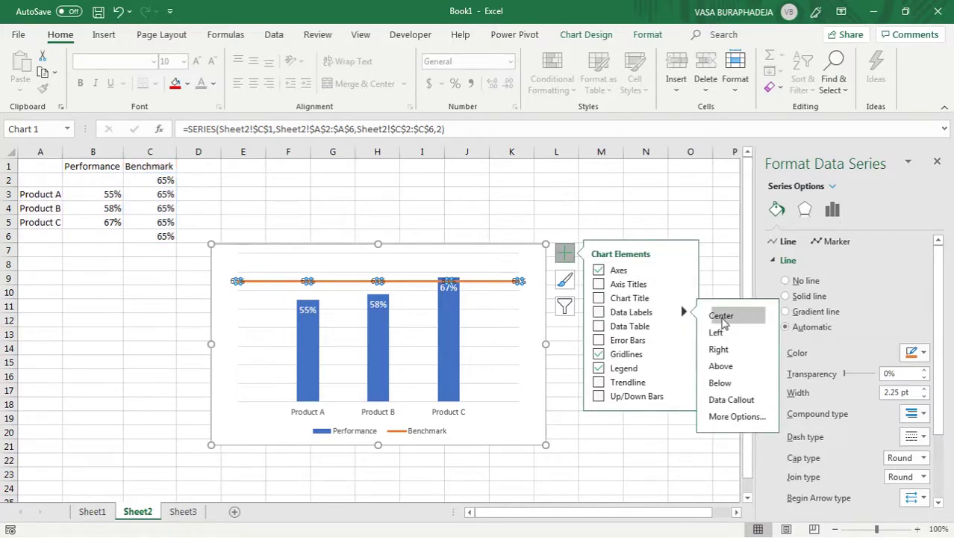
left_click(731, 368)
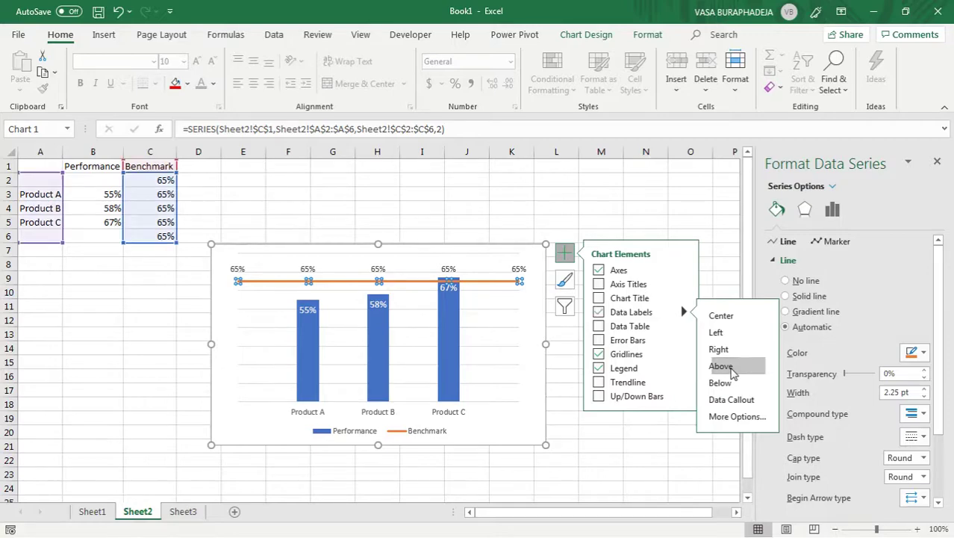
left_click(383, 226)
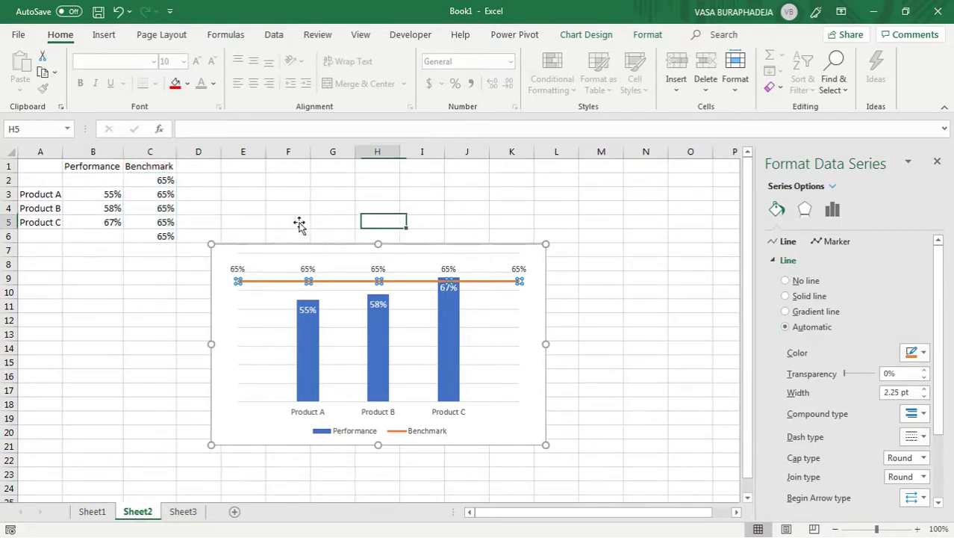
- Delete every Benchmark data label except the first one at the line's left end
left_click(308, 270)
left_click(307, 271)
key("Delete")
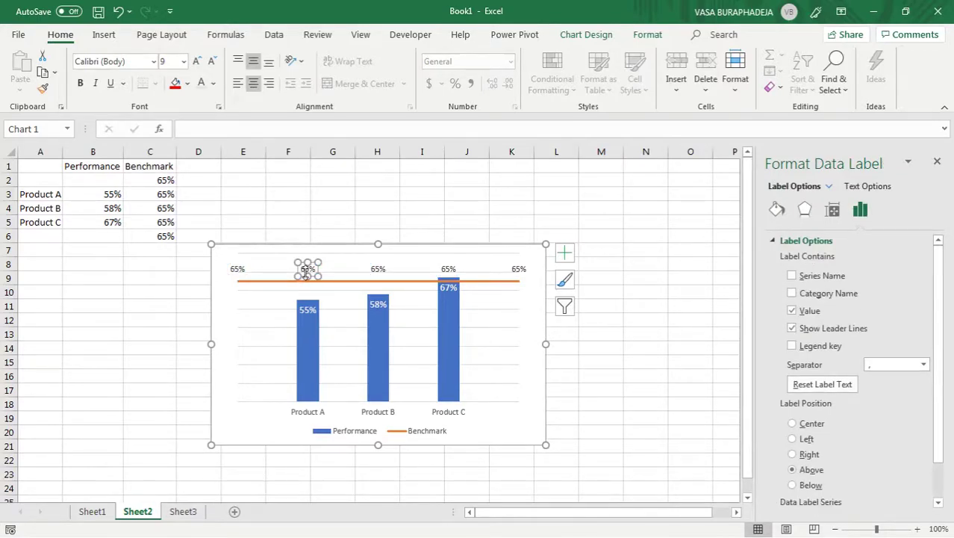
left_click(378, 267)
left_click(448, 268)
key("Delete")
left_click(519, 269)
key("Delete")
- Include the series name in the remaining Benchmark label with a space separator, and make its text red
left_click(242, 267)
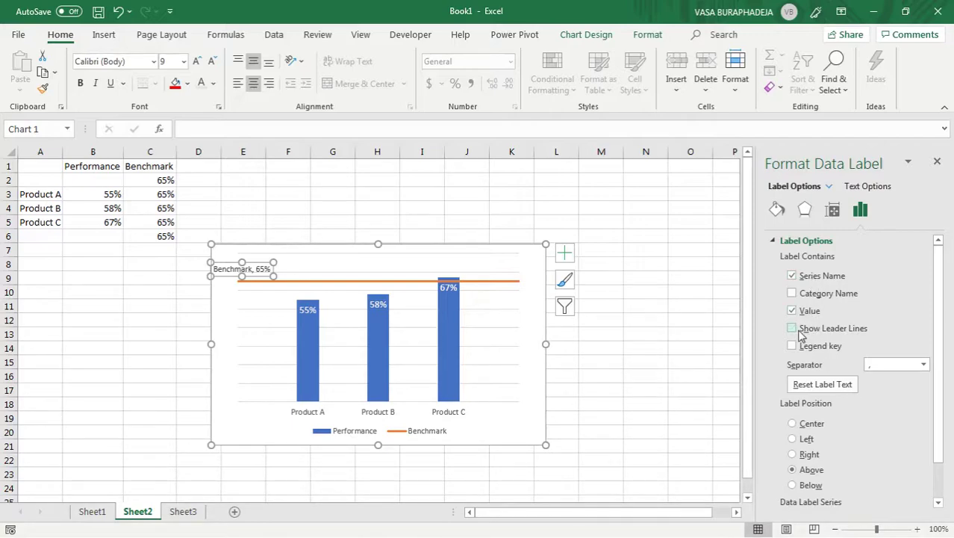
left_click(925, 365)
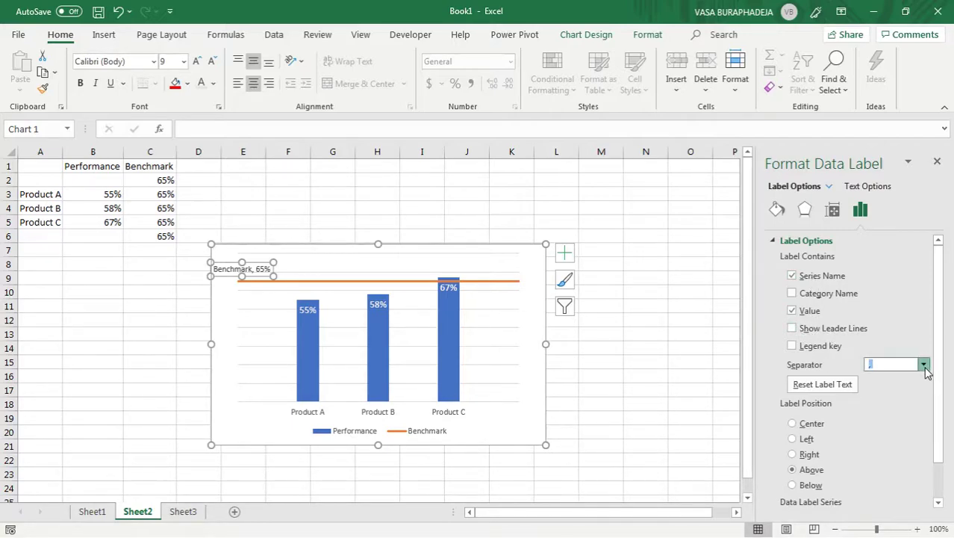
left_click(901, 438)
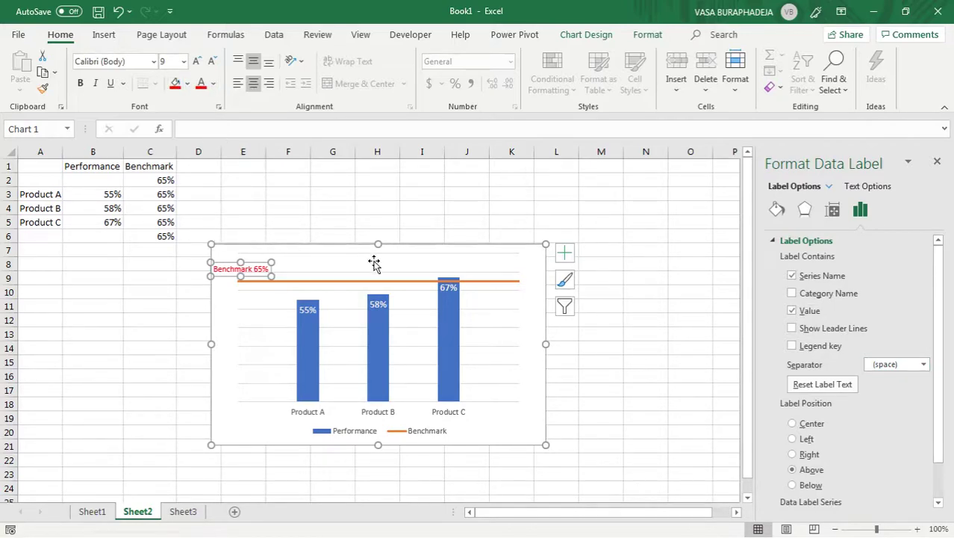
- Change the Benchmark line's color to red
left_click(424, 286)
left_click(424, 283)
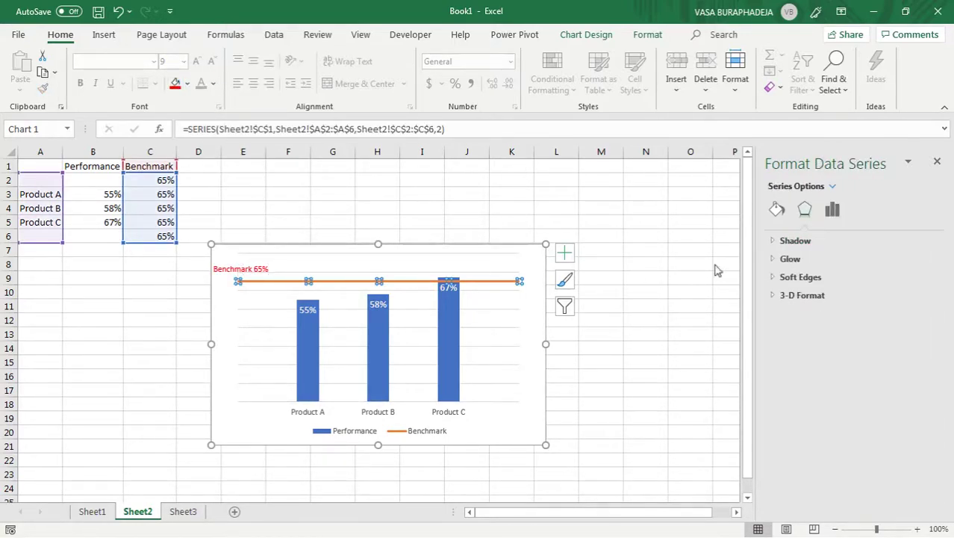
left_click(777, 211)
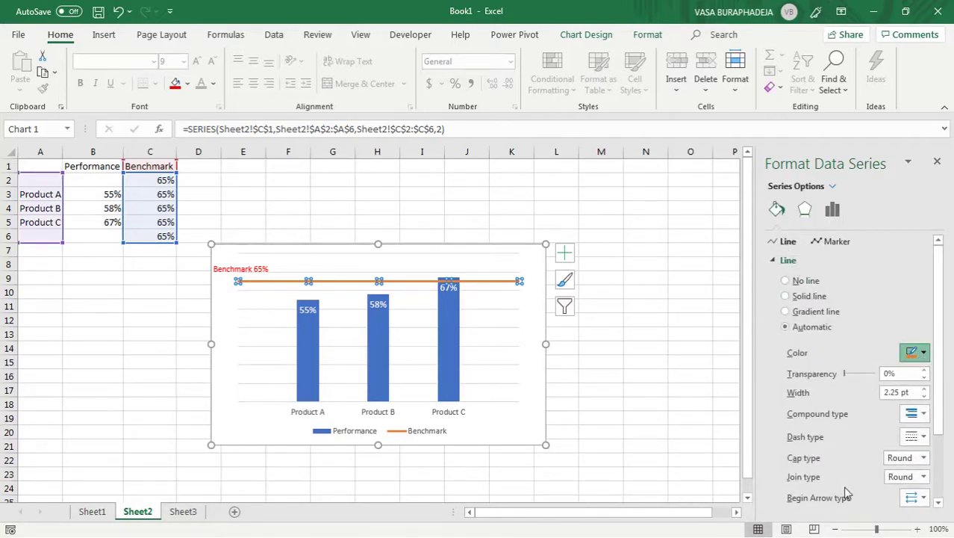
left_click(515, 212)
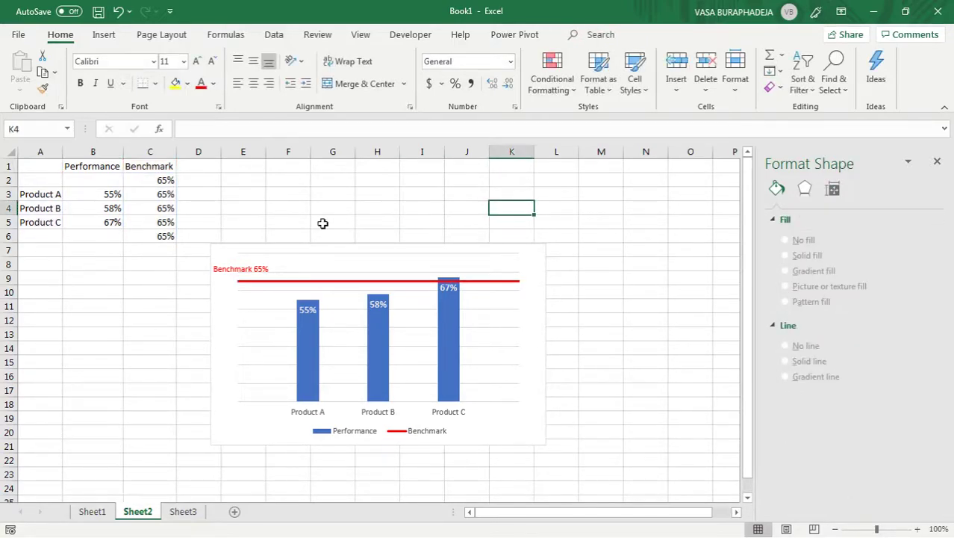
- Move the Benchmark 65% label rightward so its text starts near the left end of the red line
left_click(249, 271)
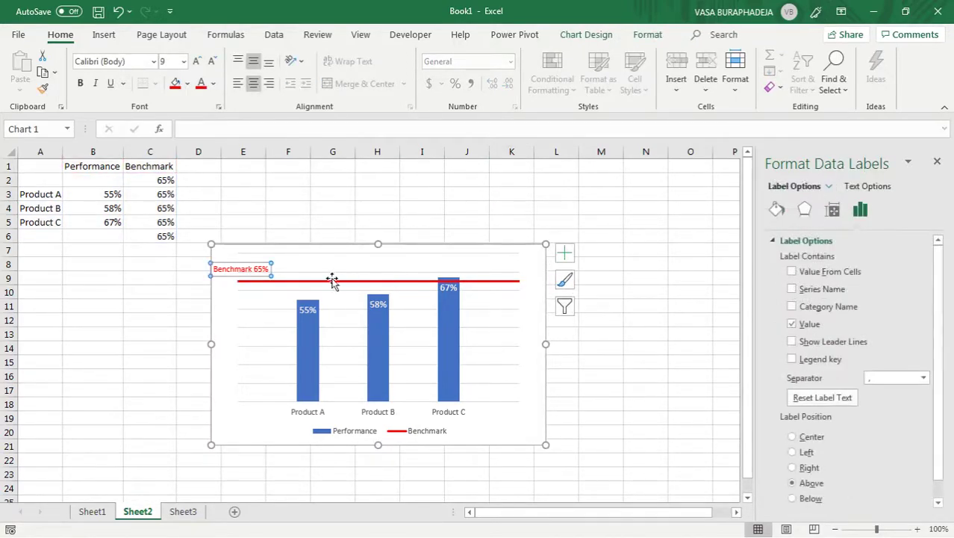
left_click_drag(271, 269, 302, 270)
left_click(354, 206)
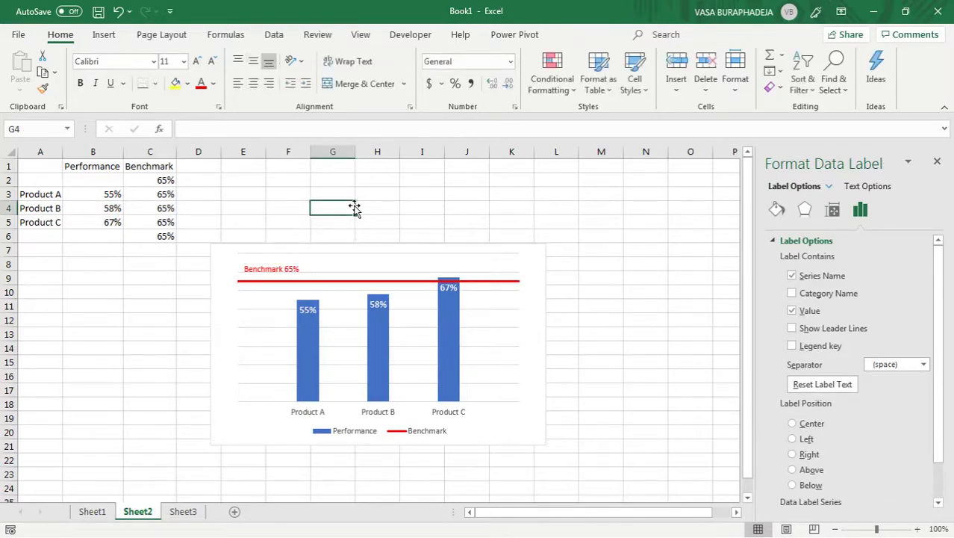
- Delete the chart's legend and deselect the chart
left_click(351, 439)
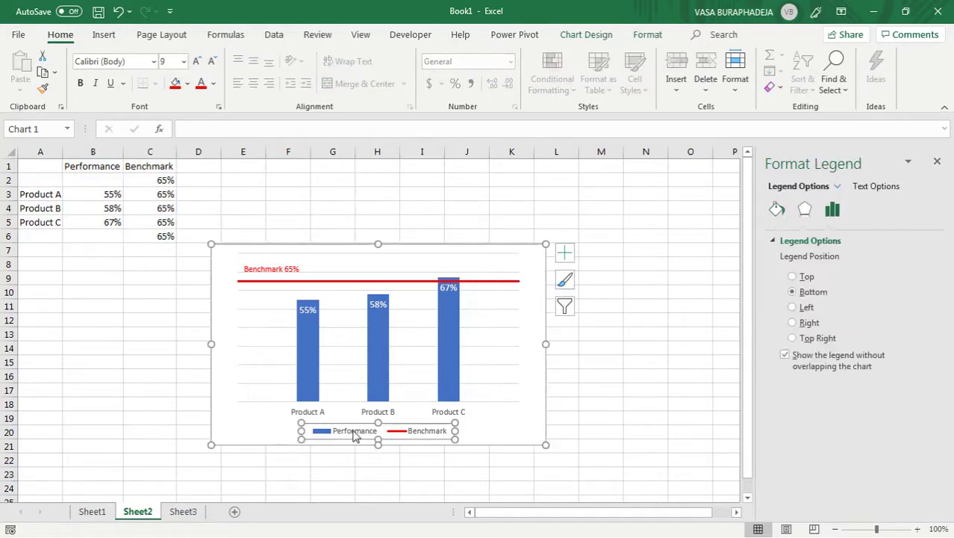
key("Delete")
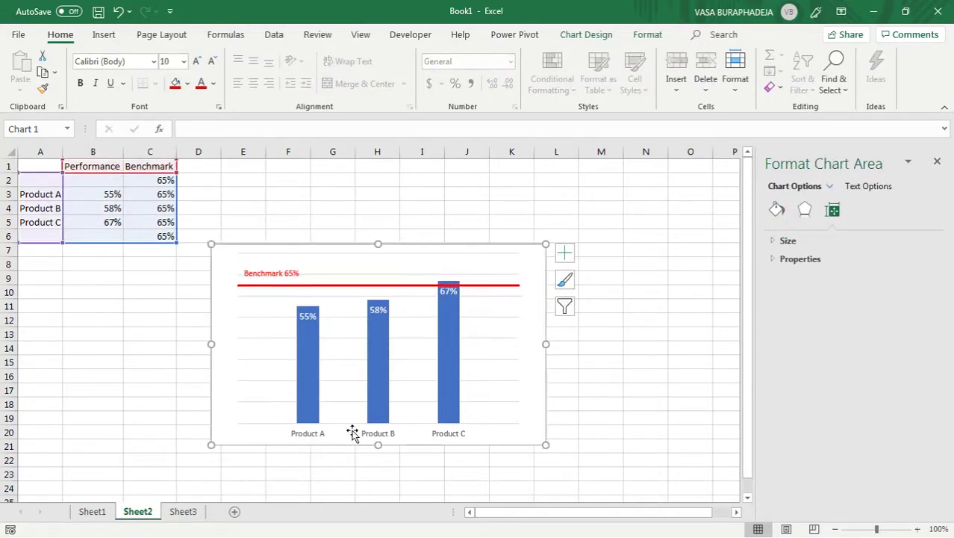
left_click(126, 331)
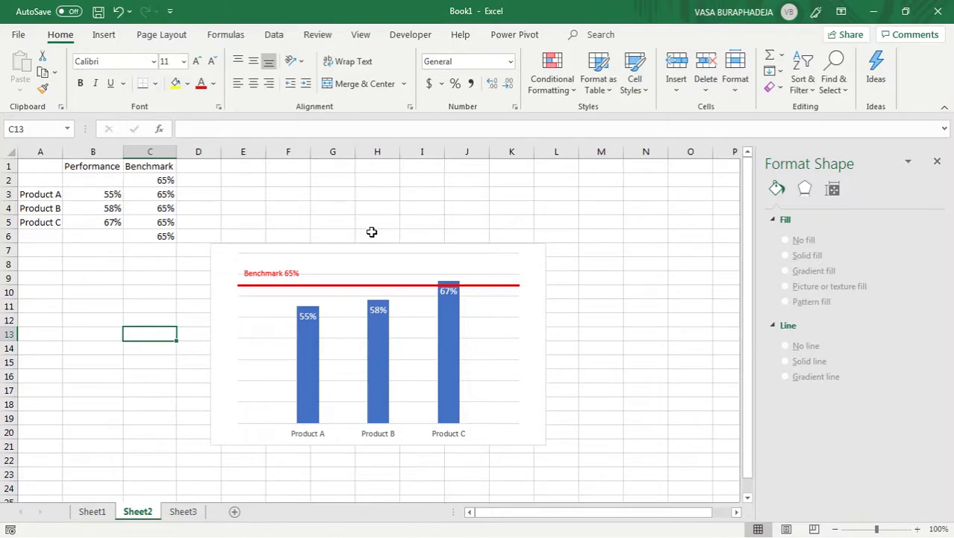
left_click(329, 226)
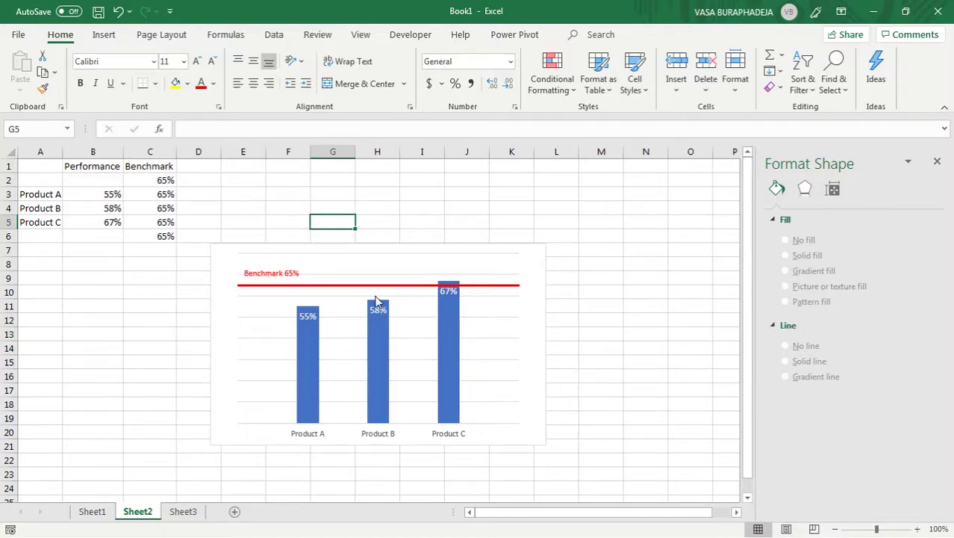
- View the example chart with separate group benchmarks on Sheet1, and switch to Sheet3
left_click(100, 512)
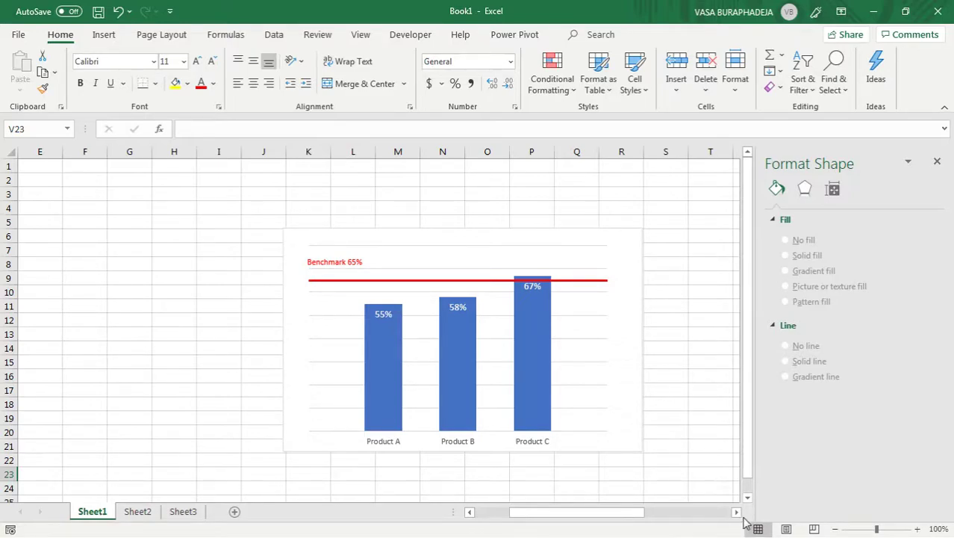
left_click_drag(737, 513, 738, 513)
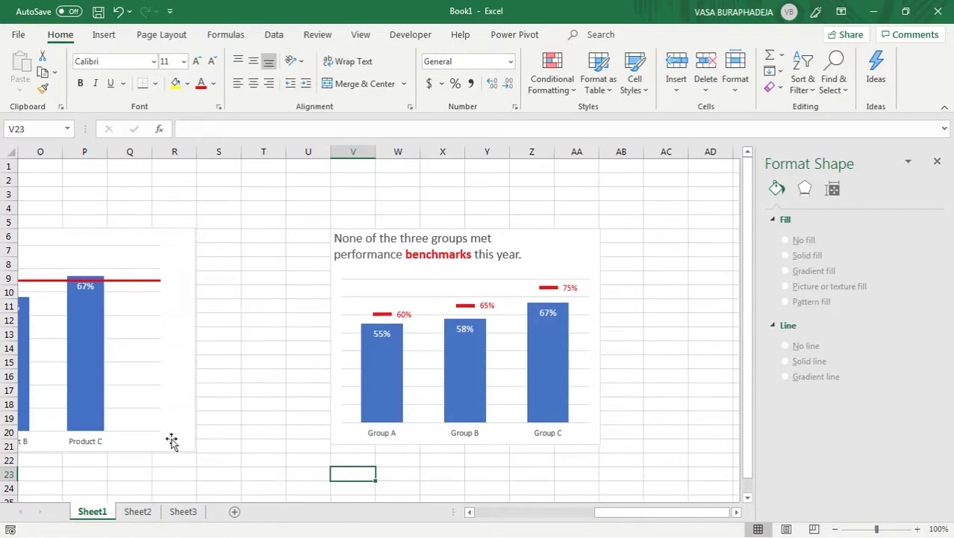
left_click(186, 512)
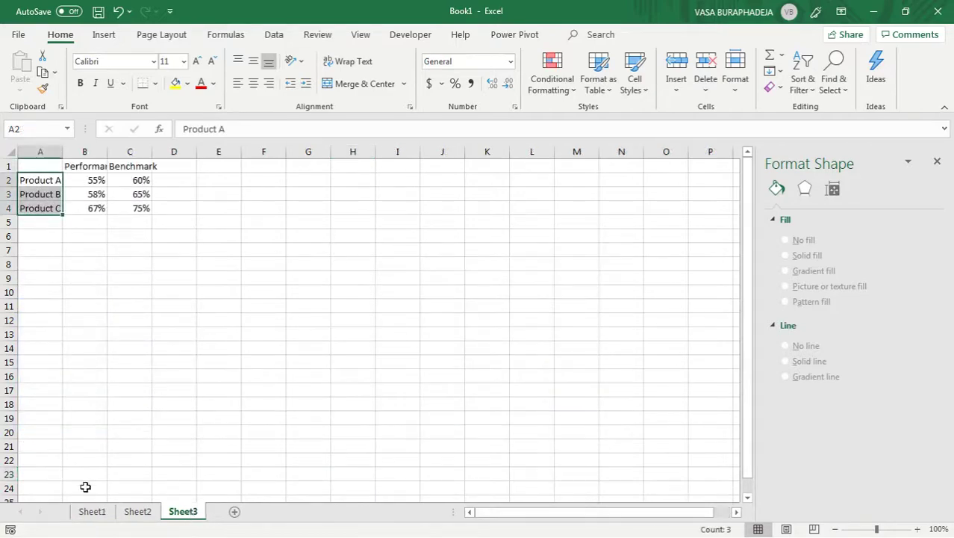
- Insert a clustered column chart from the product table in A1:C4
left_click(42, 166)
left_click_drag(42, 165, 129, 205)
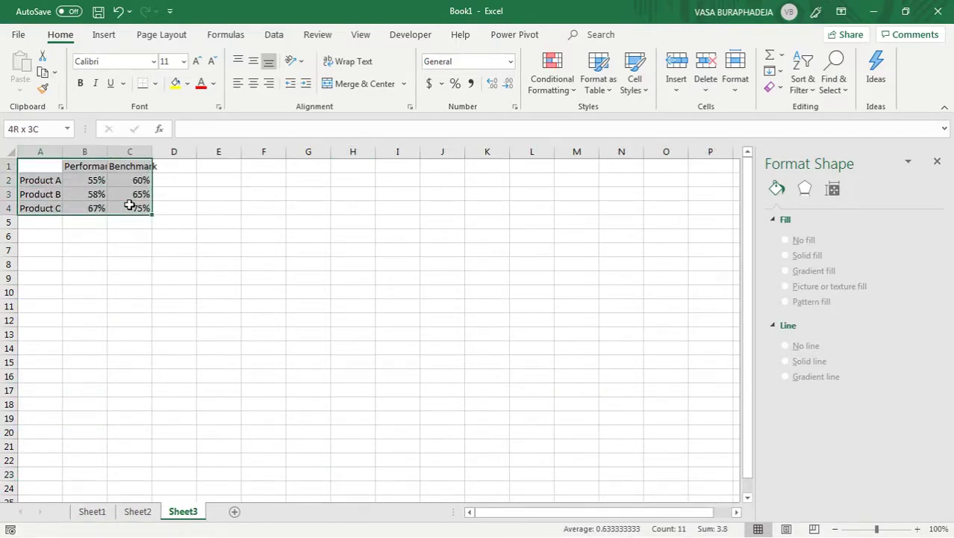
left_click(104, 34)
left_click(362, 56)
left_click(377, 109)
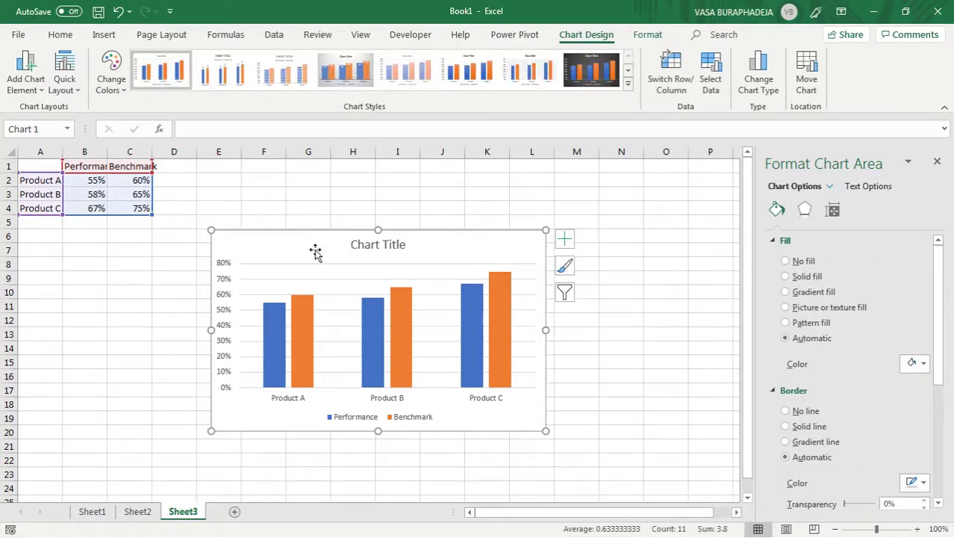
- Change the Benchmark series to a Line in a combo chart, keeping Performance as Clustered Column
left_click(303, 342)
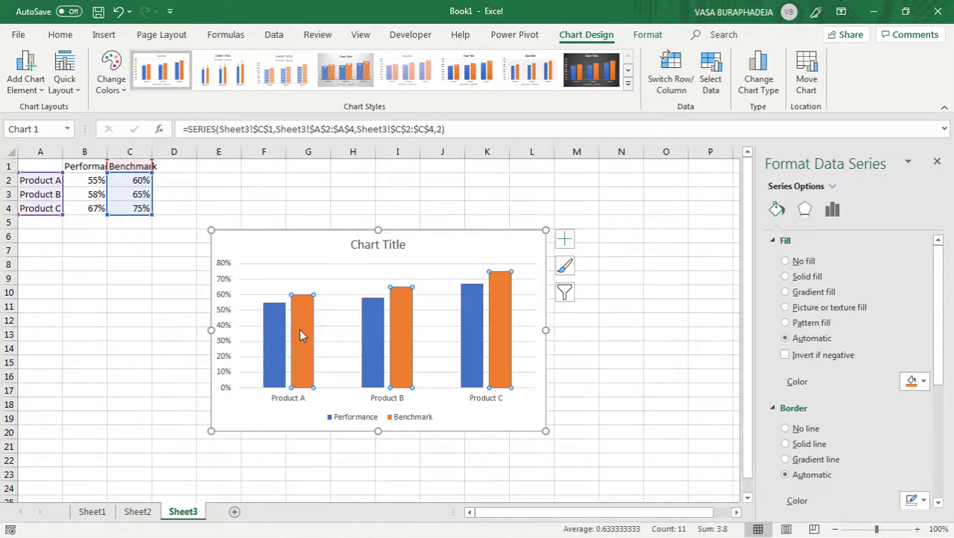
left_click(758, 82)
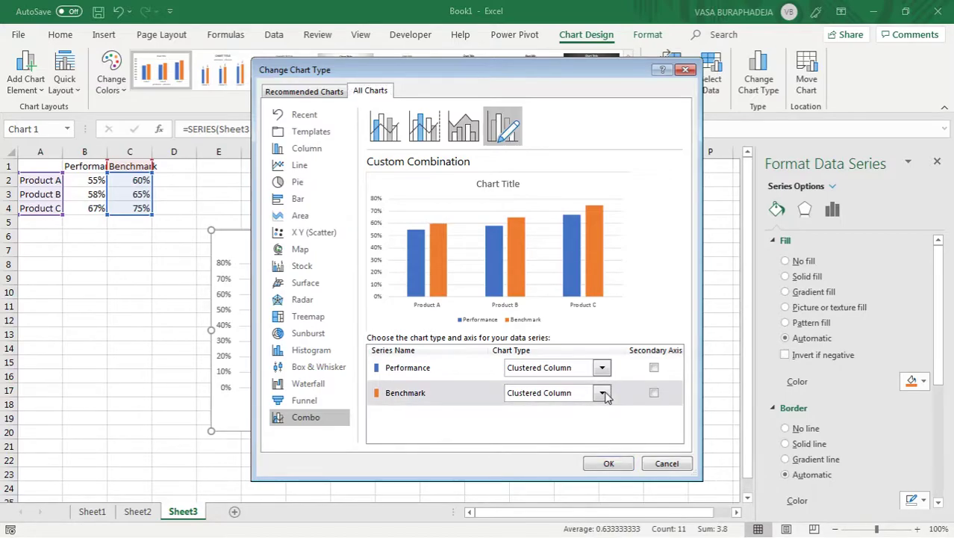
left_click(522, 271)
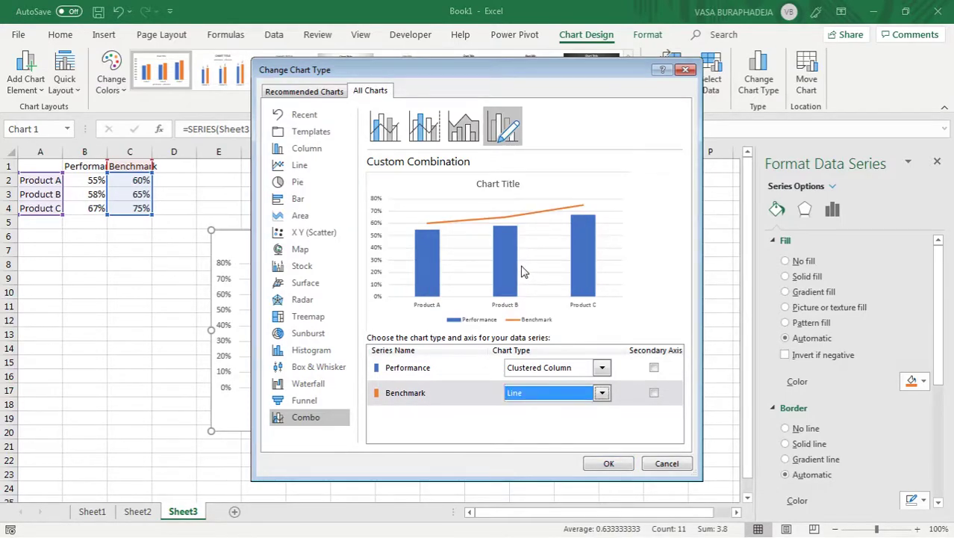
left_click(609, 464)
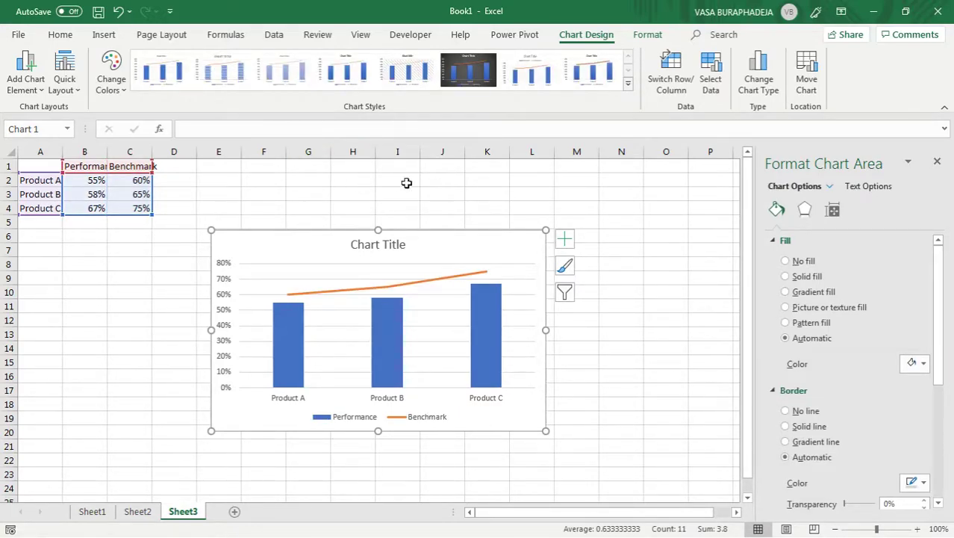
- Set the Benchmark series to No line and give it built-in horizontal dash markers
left_click(291, 295)
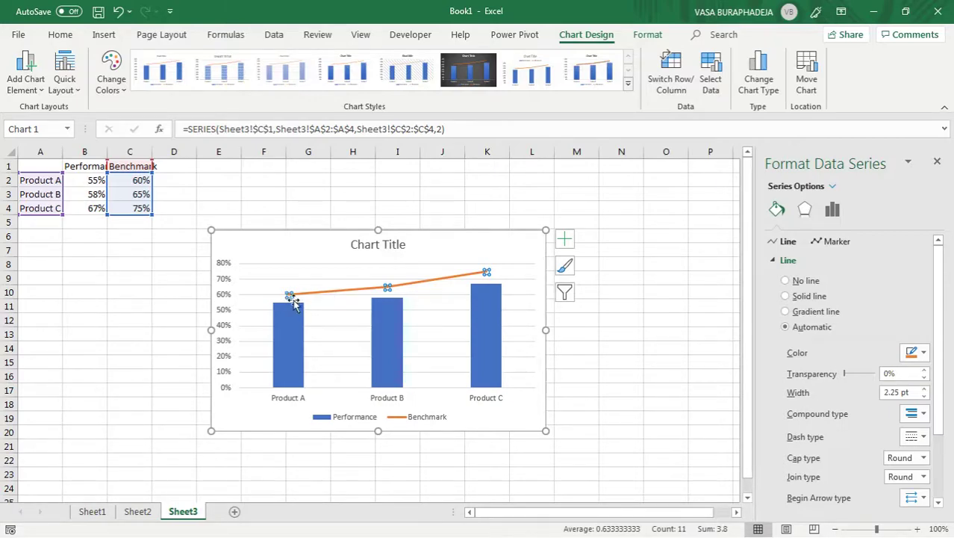
left_click(797, 286)
left_click(832, 243)
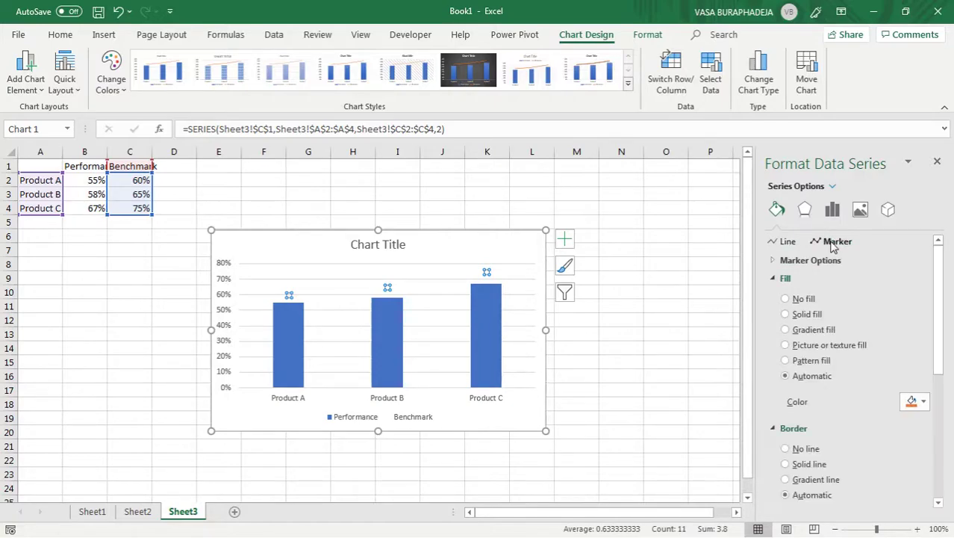
left_click(817, 260)
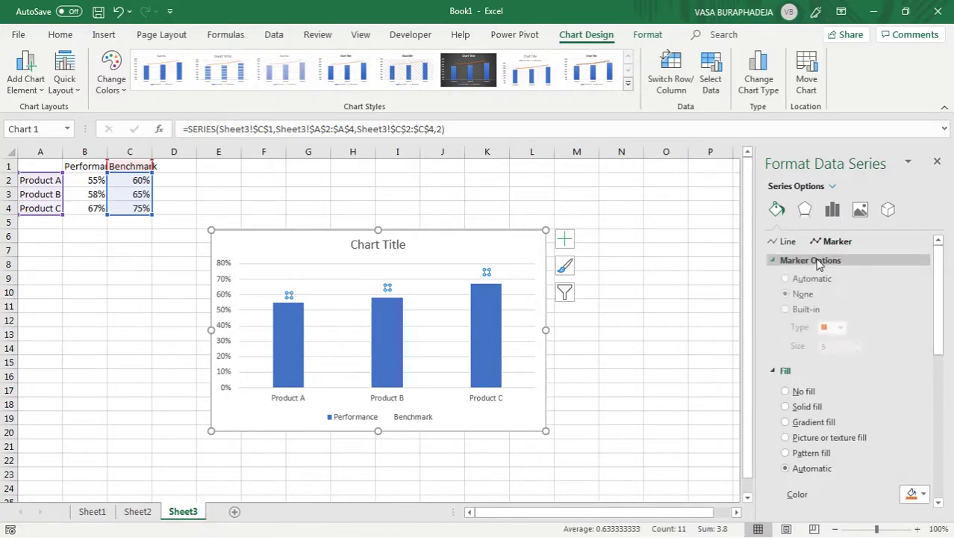
left_click(806, 312)
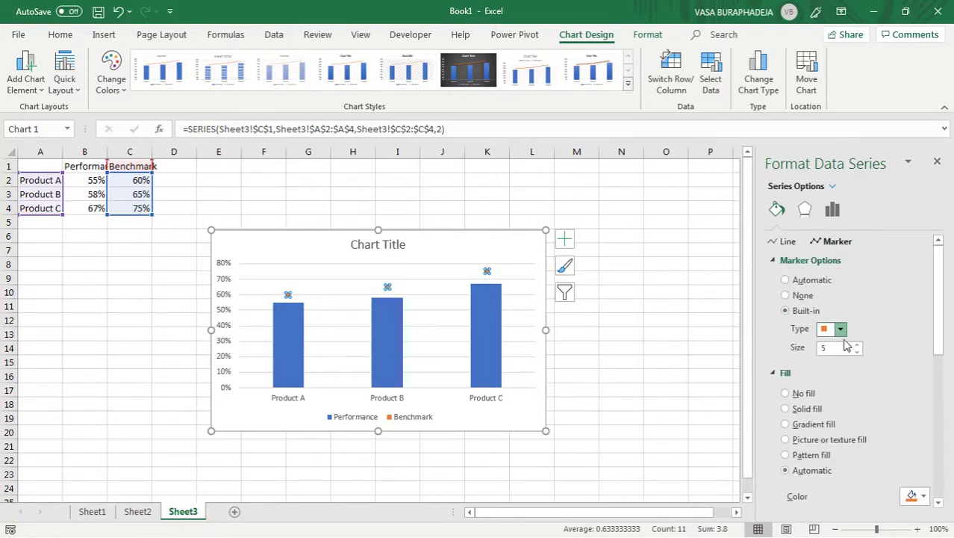
left_click(835, 422)
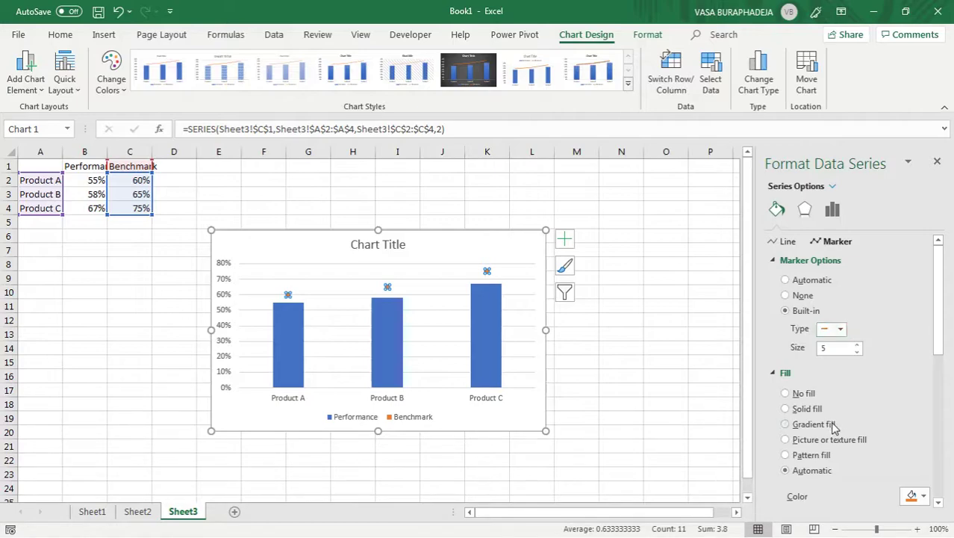
- Set the Benchmark markers' size to 20 and their fill color to red
left_click(858, 345)
left_click(858, 345)
left_click(858, 345)
left_click(858, 345)
left_click(858, 345)
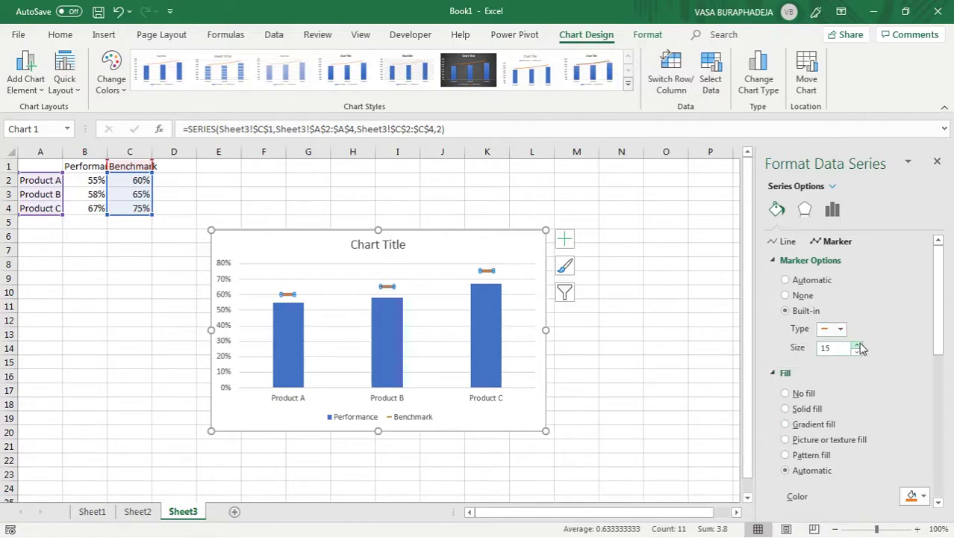
left_click(858, 345)
left_click(858, 345)
left_click(859, 345)
left_click(858, 345)
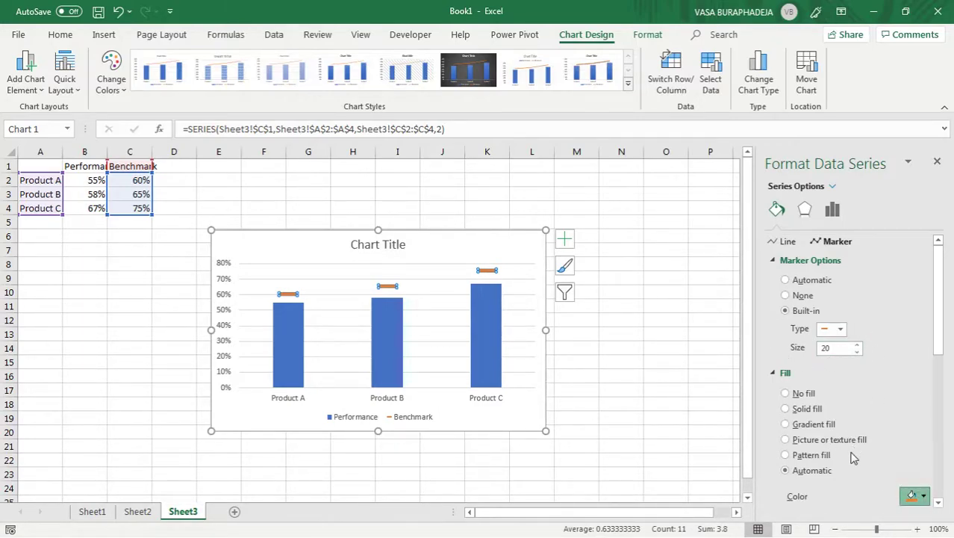
left_click(649, 310)
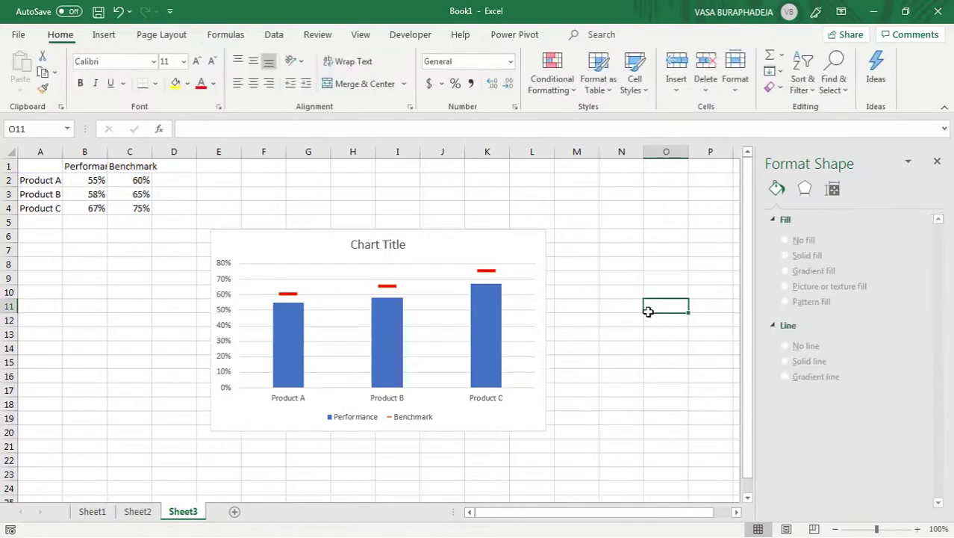
- Delete the chart's vertical axis and add Inside End data labels to the Performance columns
left_click(224, 277)
key("Delete")
left_click(272, 327)
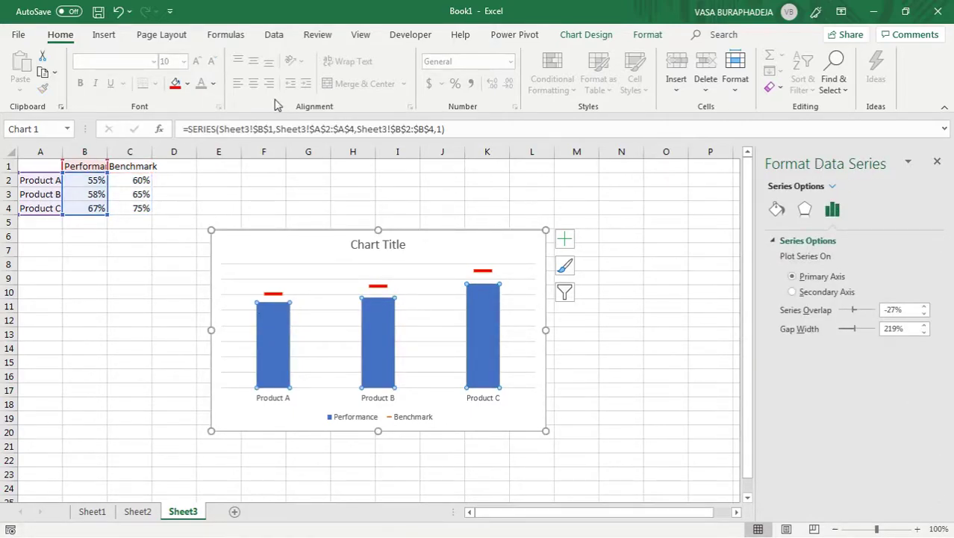
left_click(564, 239)
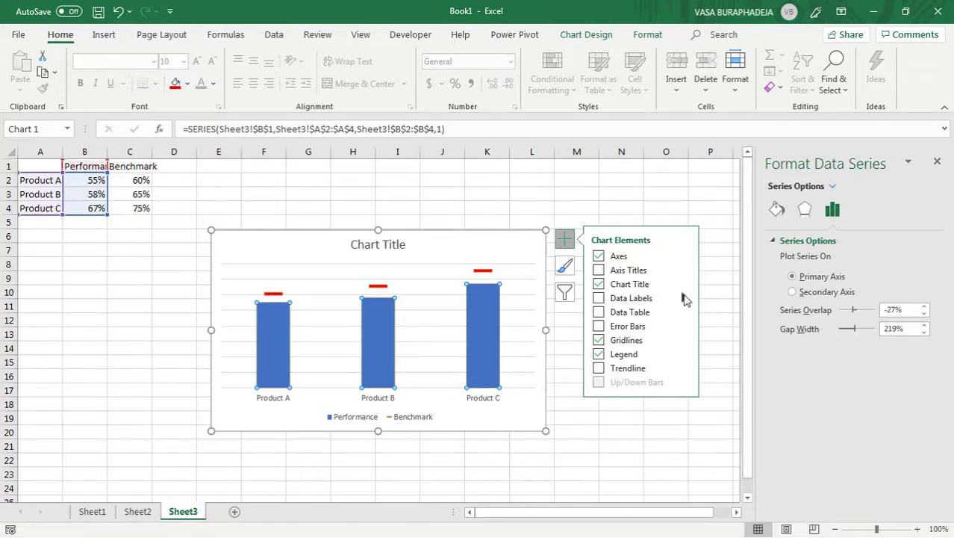
mouse_move(684, 298)
left_click(727, 318)
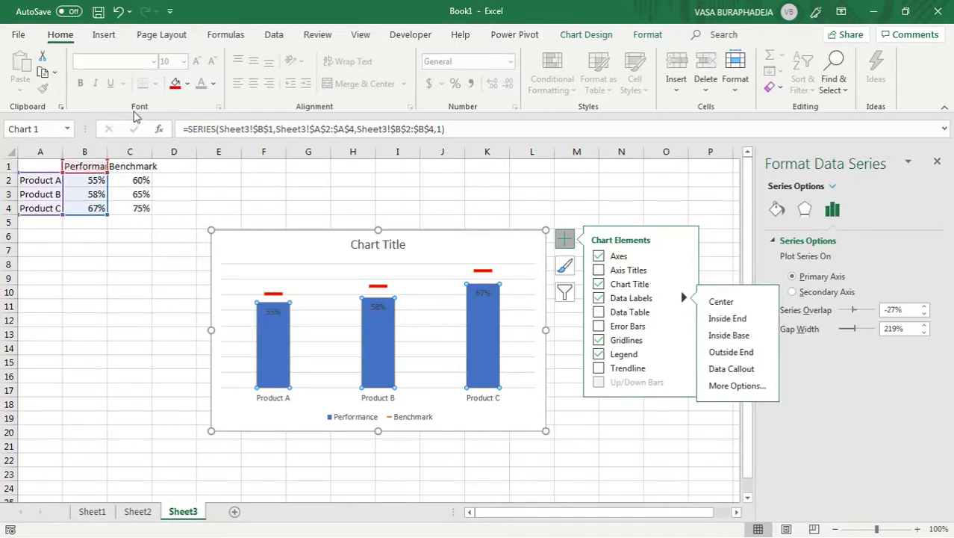
- Format the Performance data labels as white, bold text at size 10.5
left_click(271, 309)
left_click(215, 88)
left_click(220, 141)
left_click(77, 86)
left_click(196, 61)
left_click(196, 61)
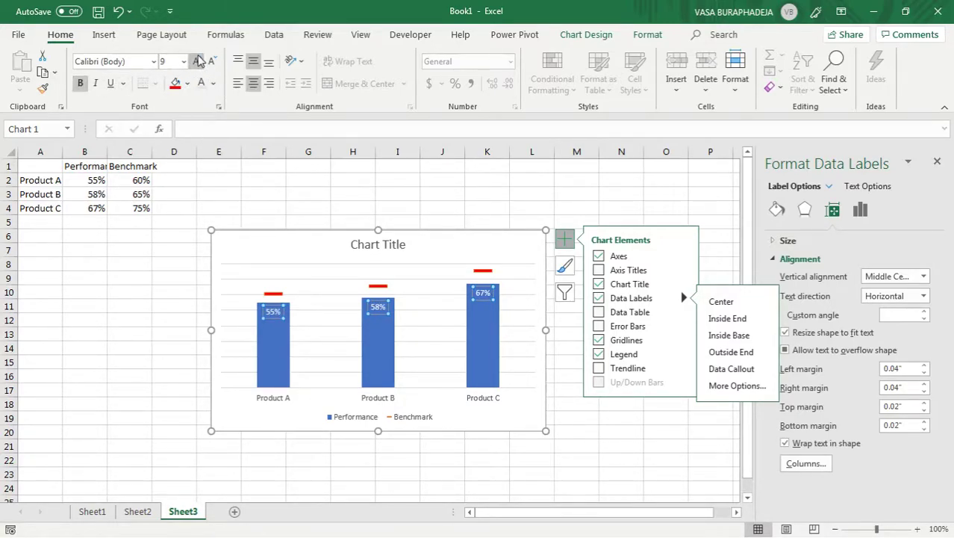
- Add data labels to the right of the Benchmark dashes and color the label text red
left_click(274, 295)
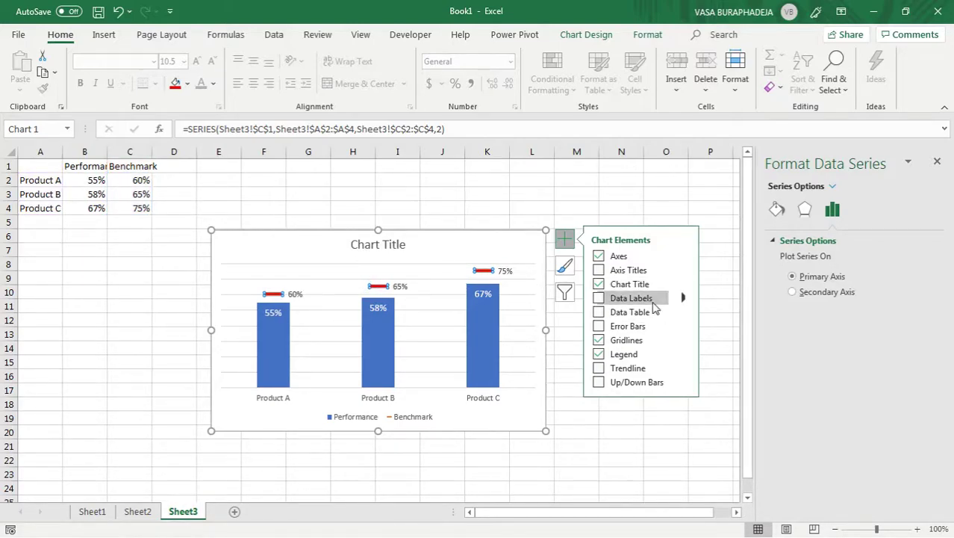
left_click(684, 298)
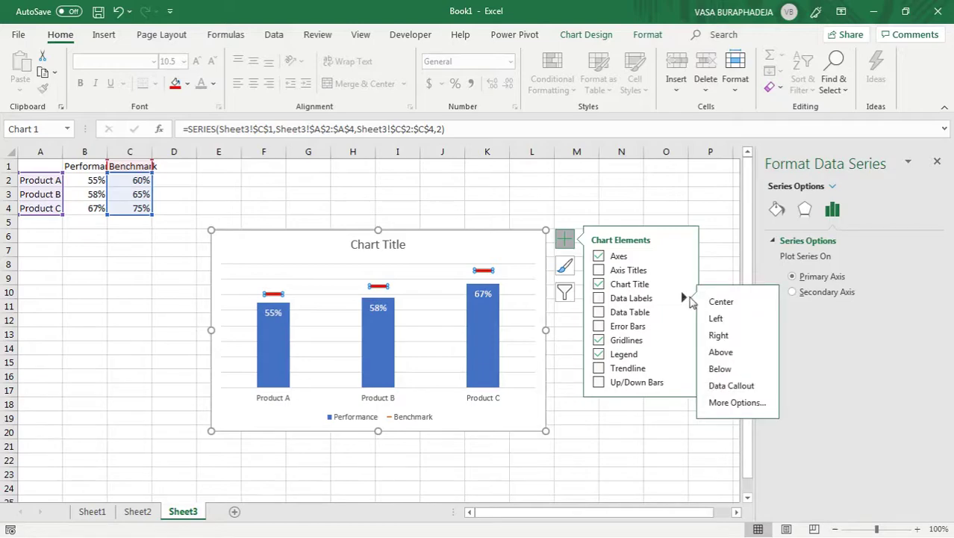
left_click(718, 336)
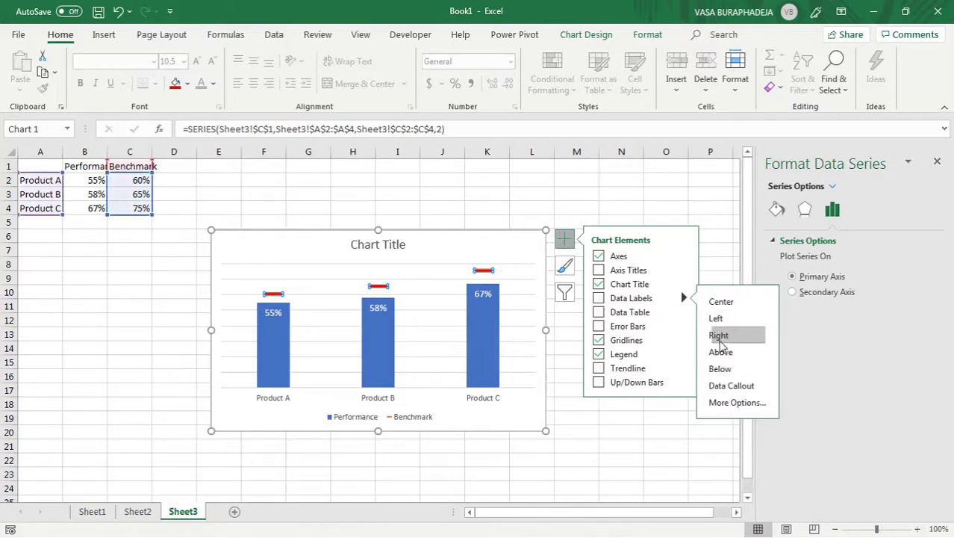
left_click(411, 286)
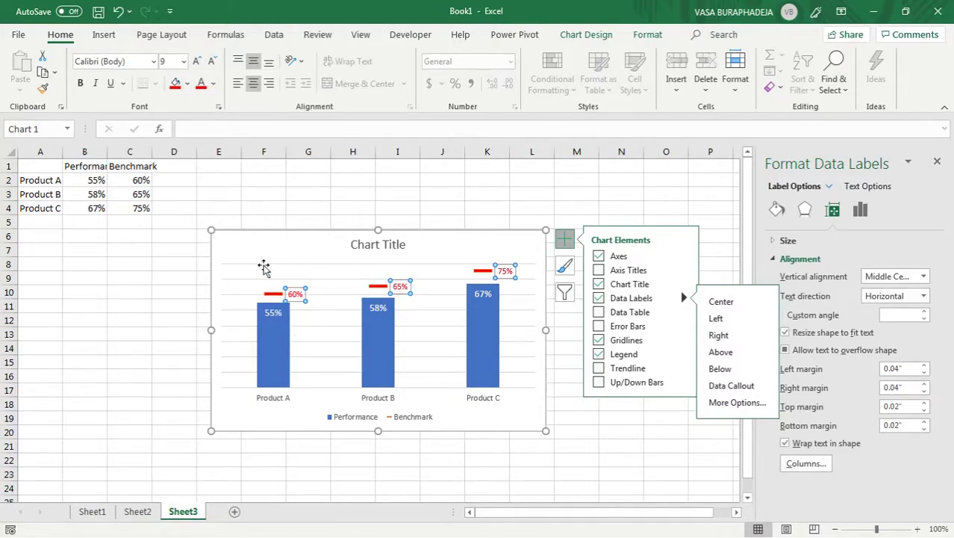
left_click(277, 294)
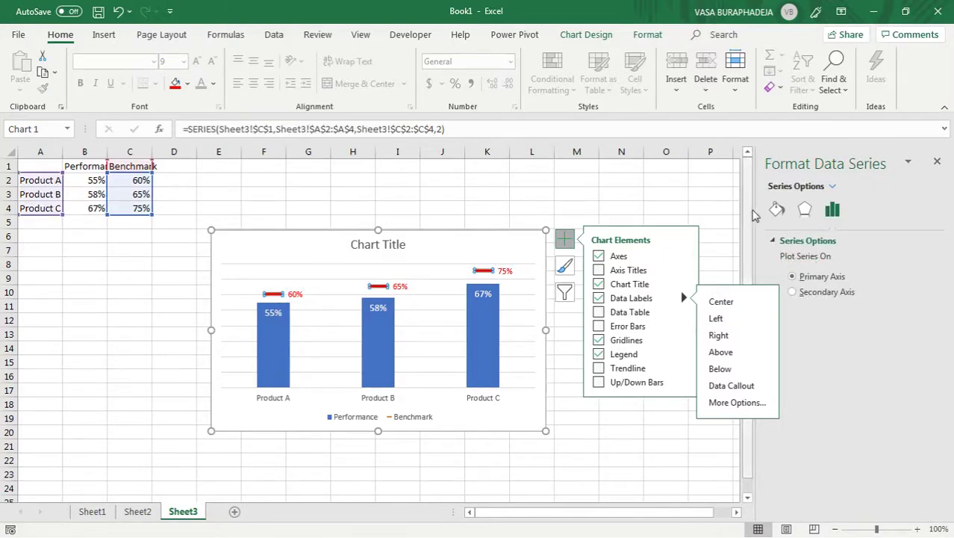
left_click(777, 209)
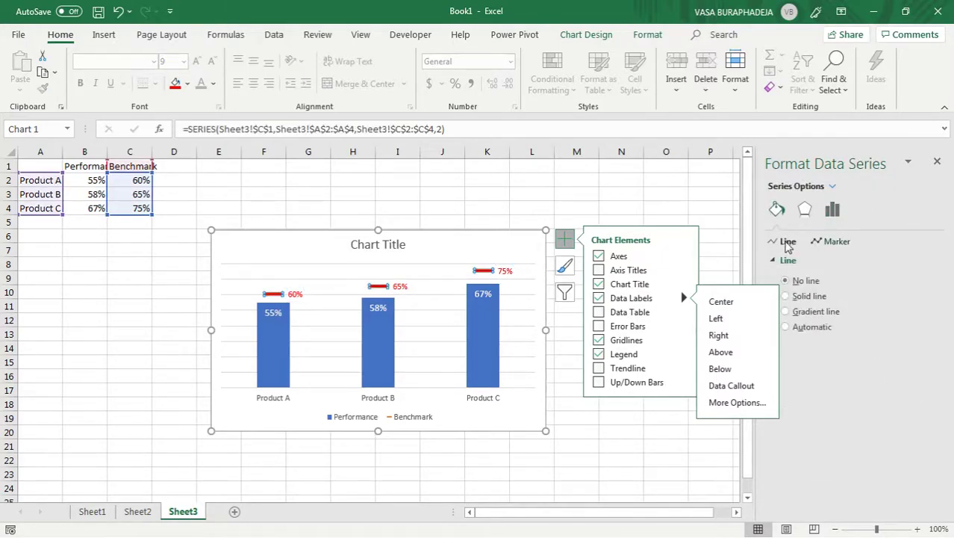
left_click(826, 247)
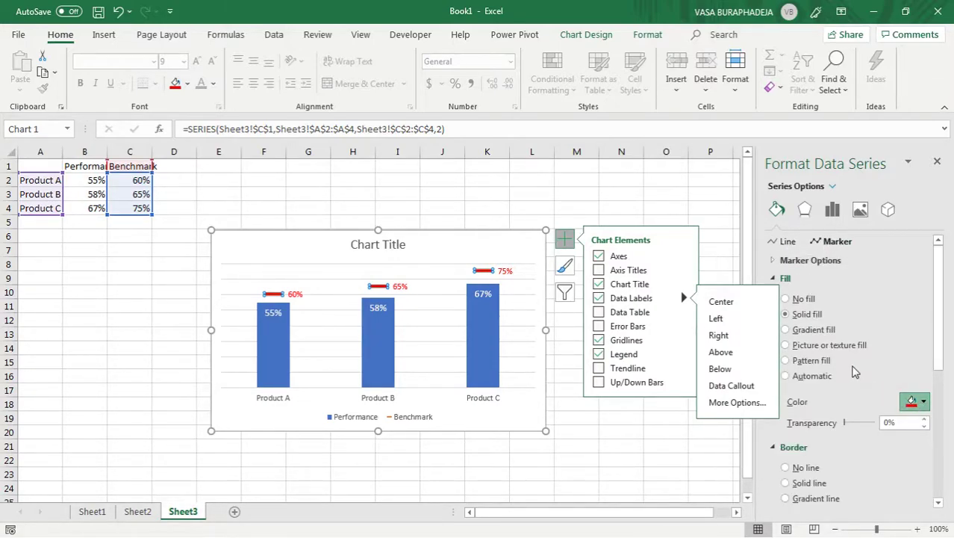
left_click(497, 185)
left_click(484, 205)
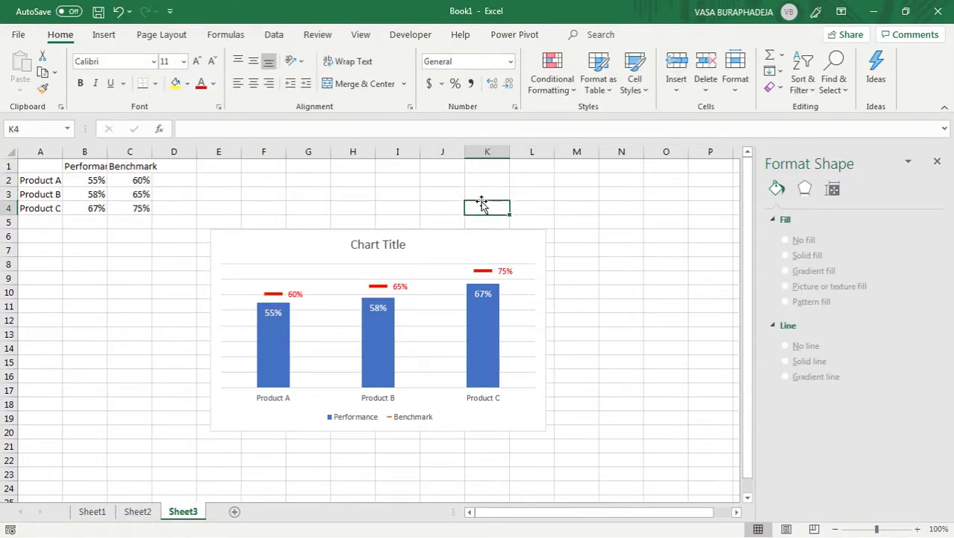
- Delete the legend and replace the chart title with "None of the three groups met performance benchmarks this year."
left_click(350, 418)
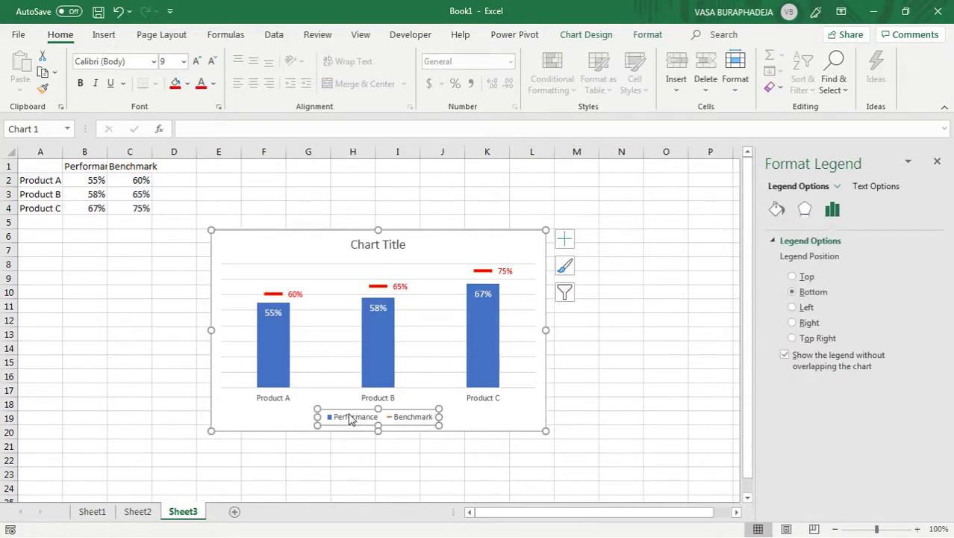
key("Delete")
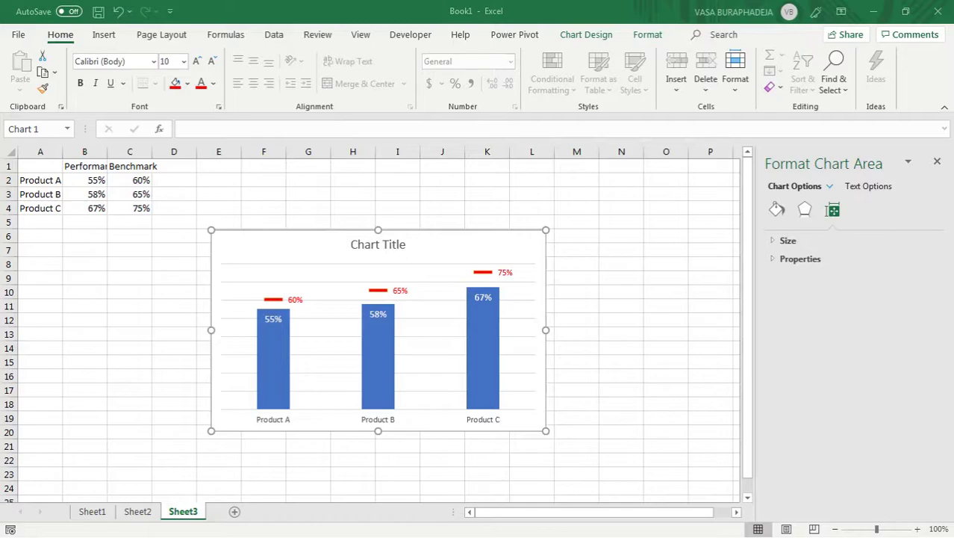
left_click(373, 248)
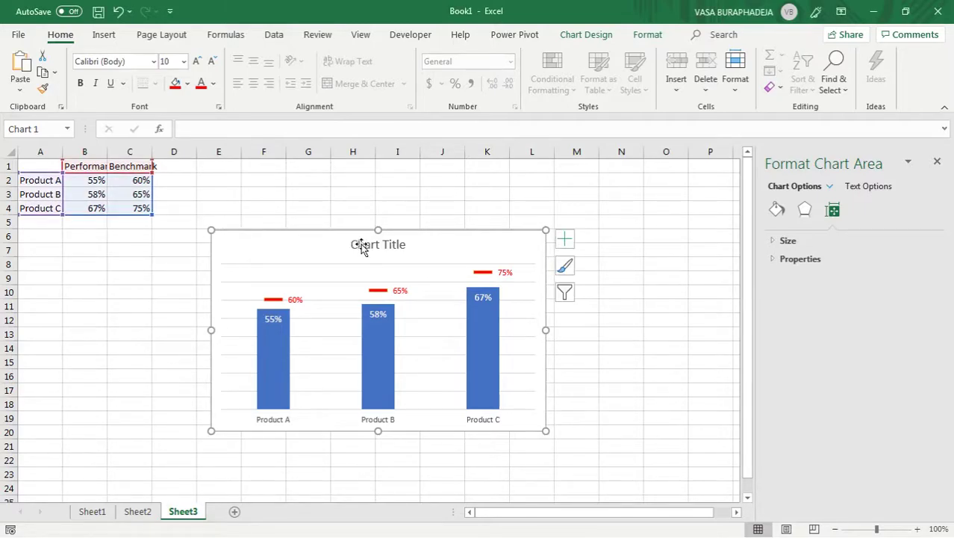
double_click(357, 246)
key("ctrl+a")
type("None of the three groups met performance benchmarks this year.")
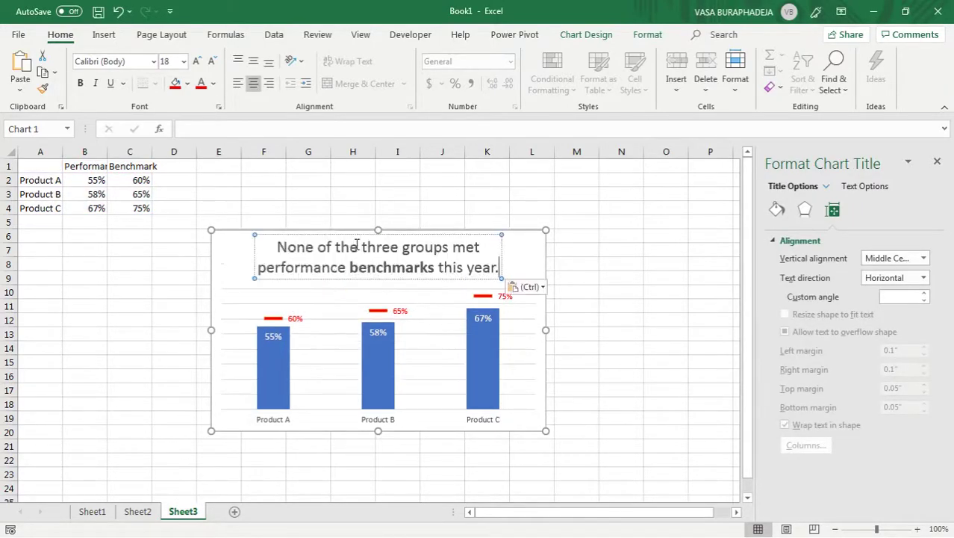
key("Escape")
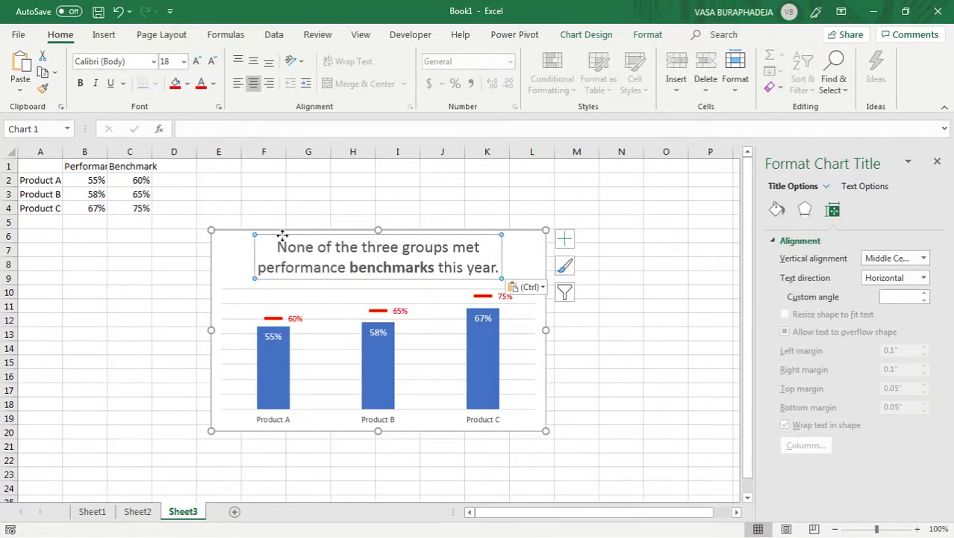
- Left-align the title in the chart's upper-left corner and color its word "benchmarks" red
left_click(238, 83)
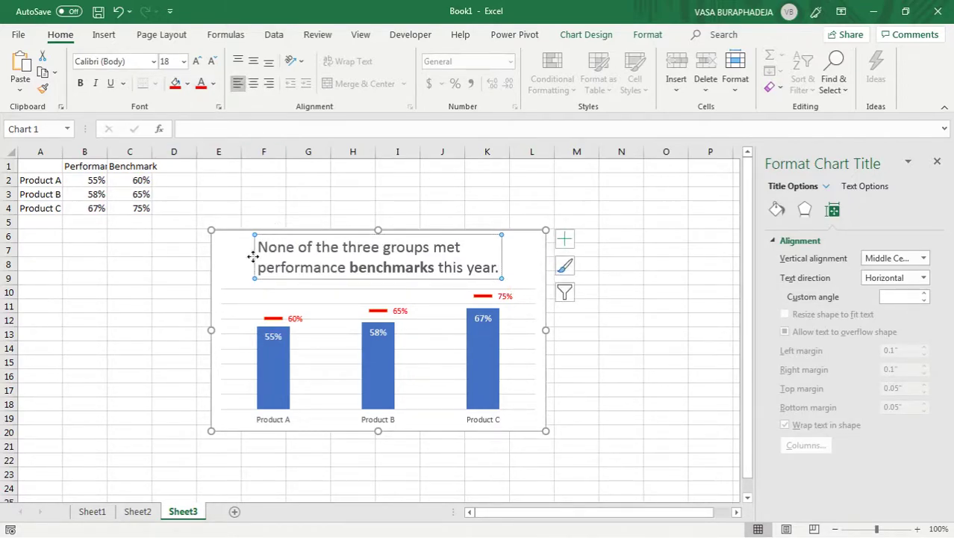
left_click_drag(255, 256, 212, 252)
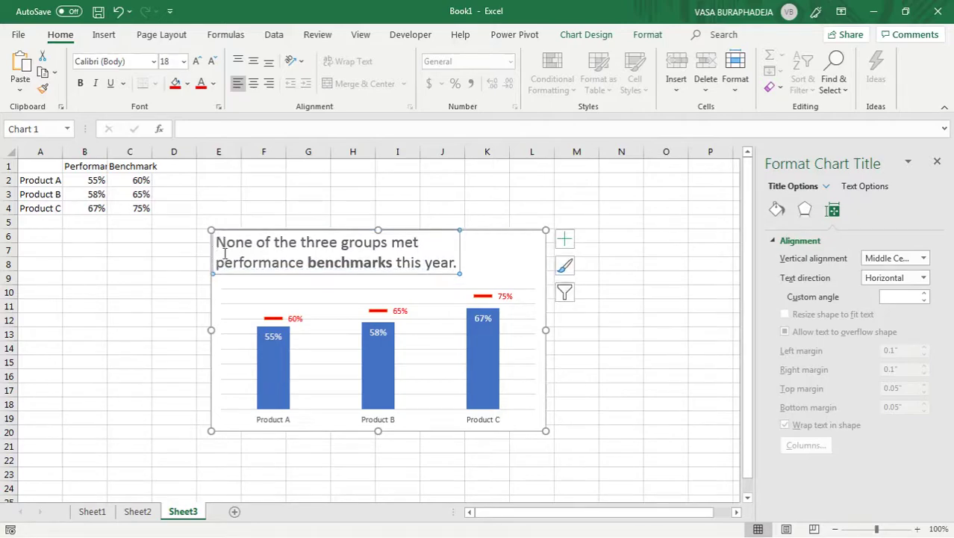
double_click(327, 265)
left_click(201, 83)
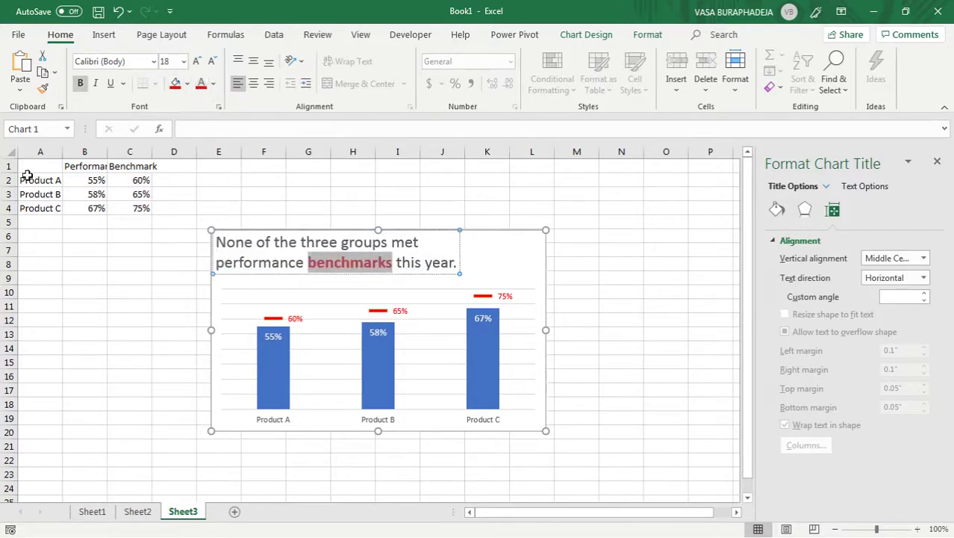
left_click(428, 211)
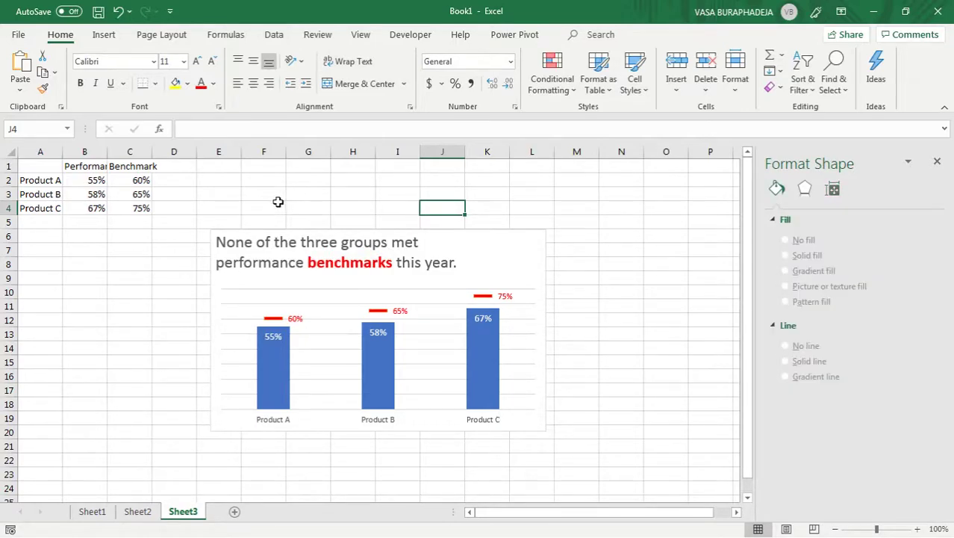
- Switch to Sheet2 to compare its chart with the full-width benchmark line
left_click(235, 213)
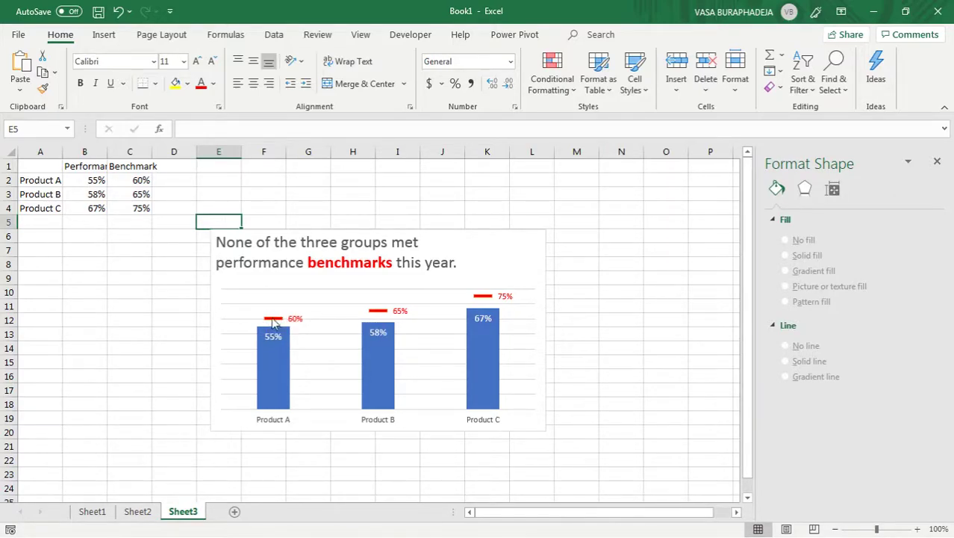
left_click(139, 512)
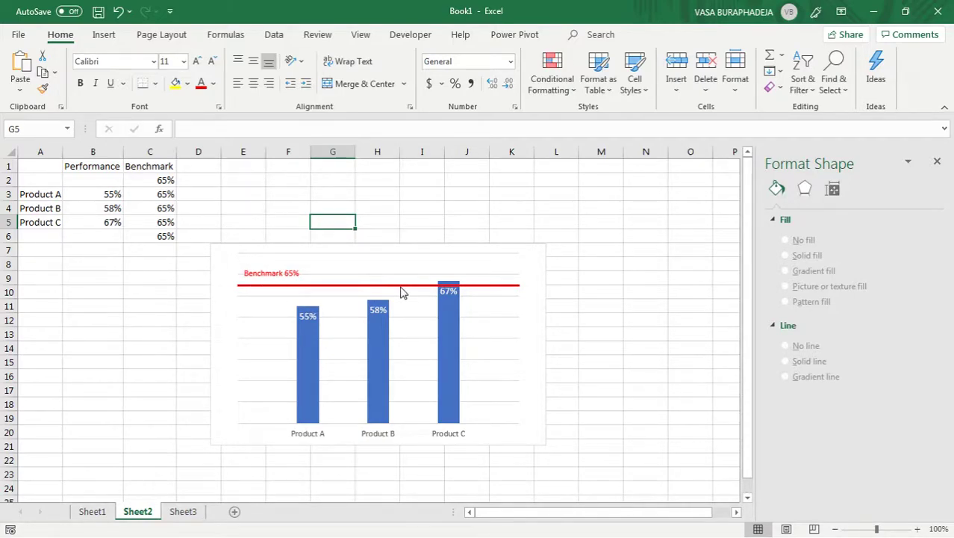